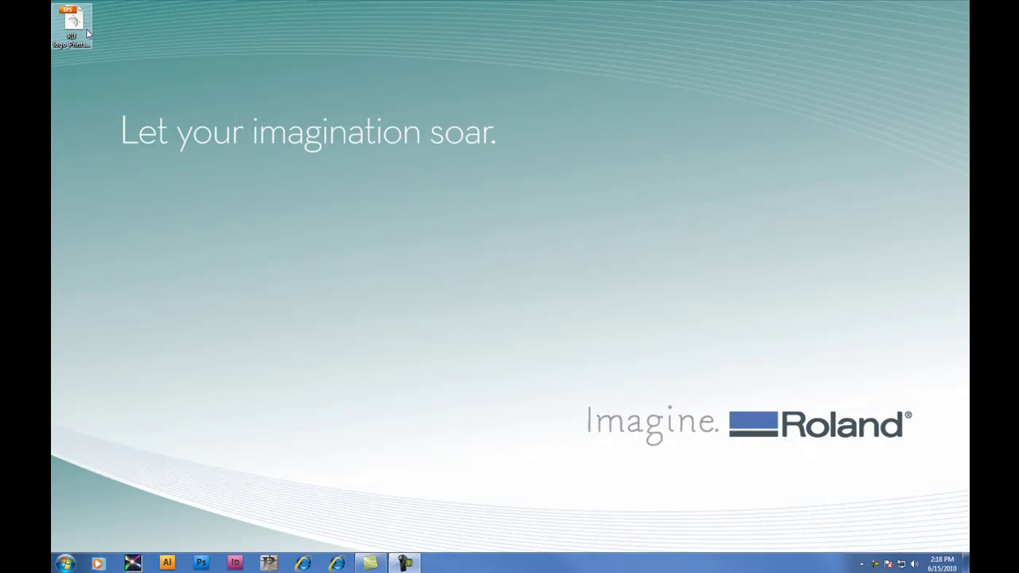
# - Open the RU logo EPS in Illustrator and display the Roland CutStudio plug-in panel
pyautogui.doubleClick(71, 26)
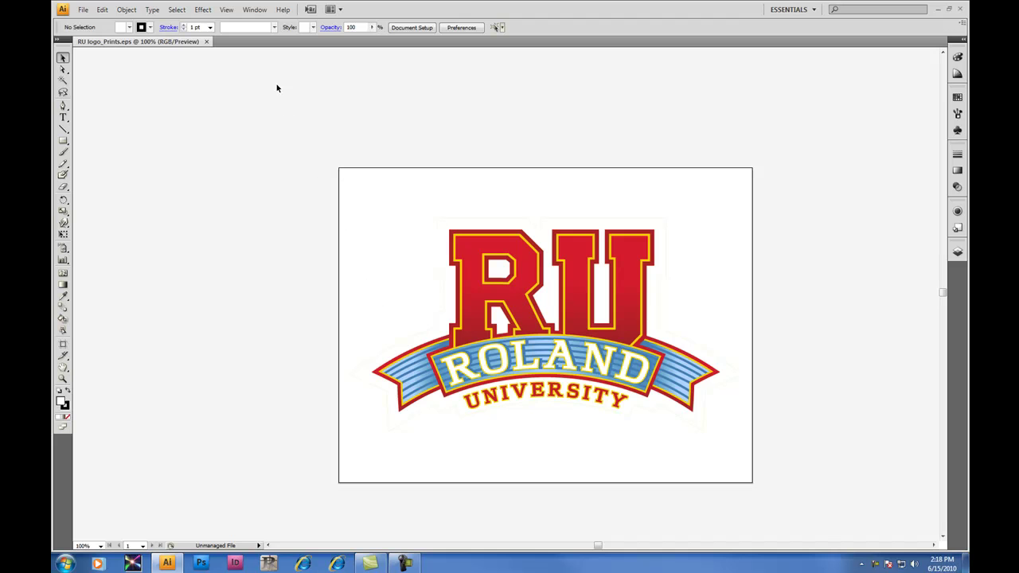
pyautogui.click(255, 10)
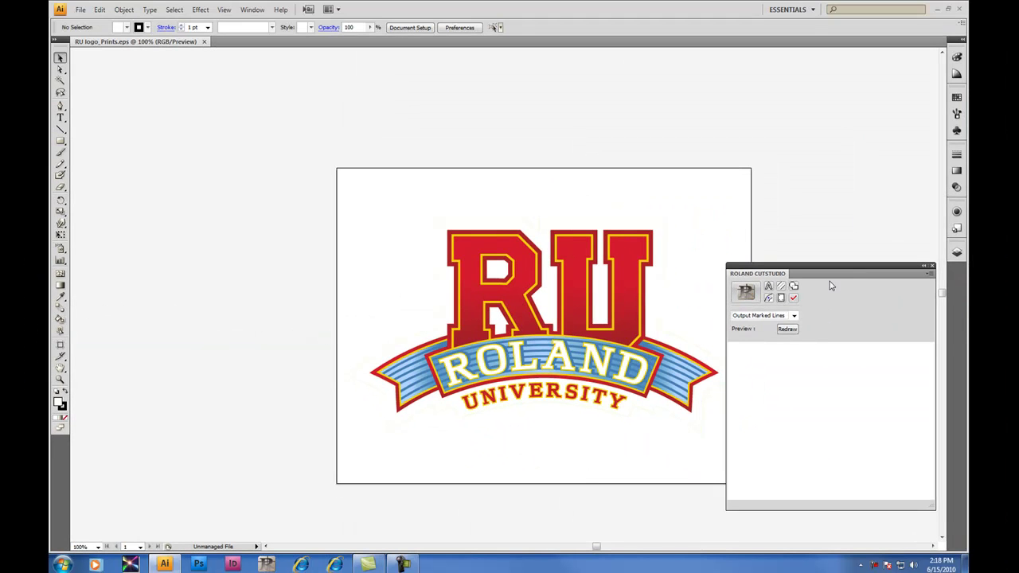
pyautogui.moveTo(830, 278); pyautogui.dragTo(831, 311)
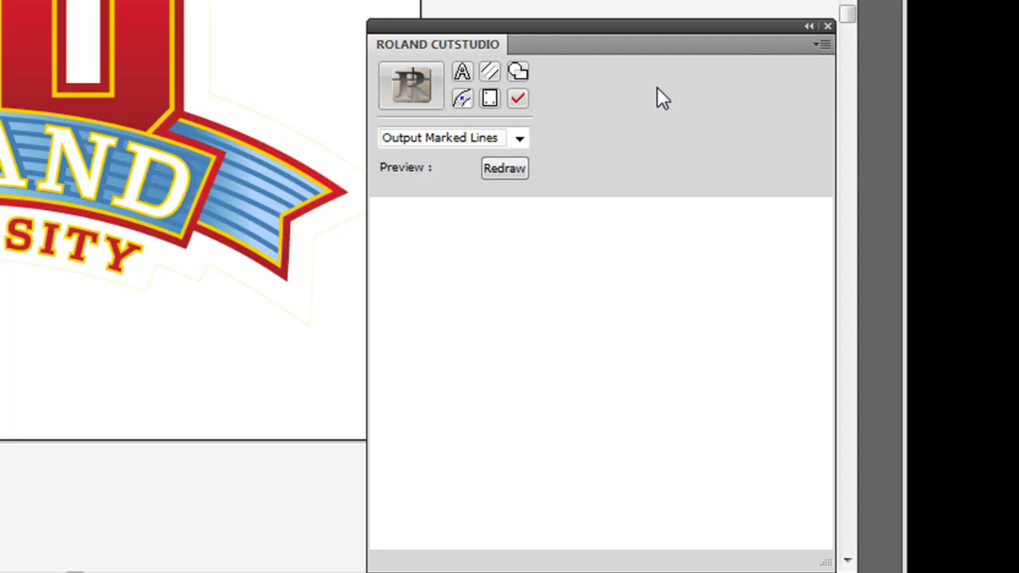
# - Set the CutStudio crop-mark type to GX-640, then remove the placed crop marks again
pyautogui.click(822, 45)
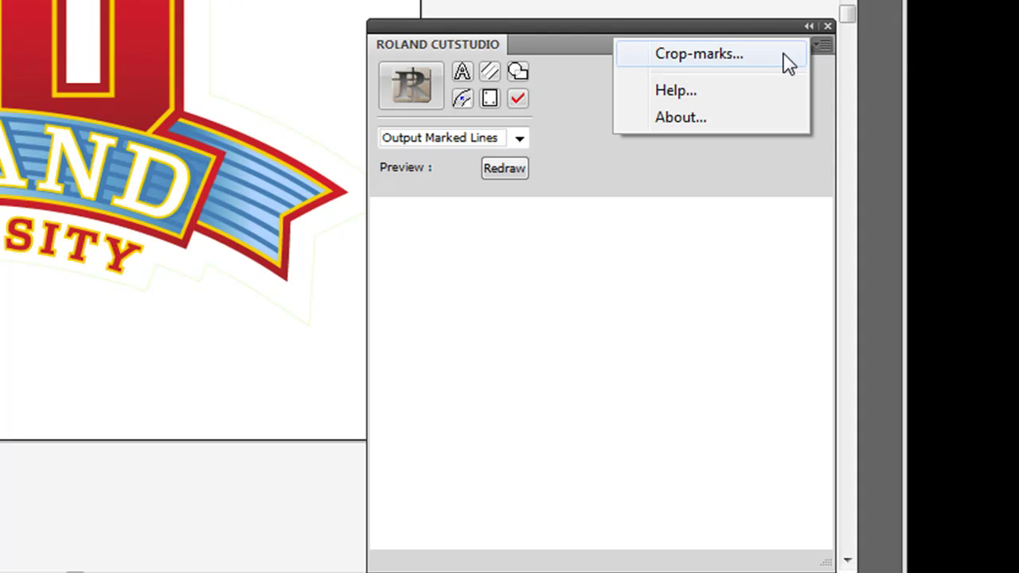
pyautogui.click(784, 56)
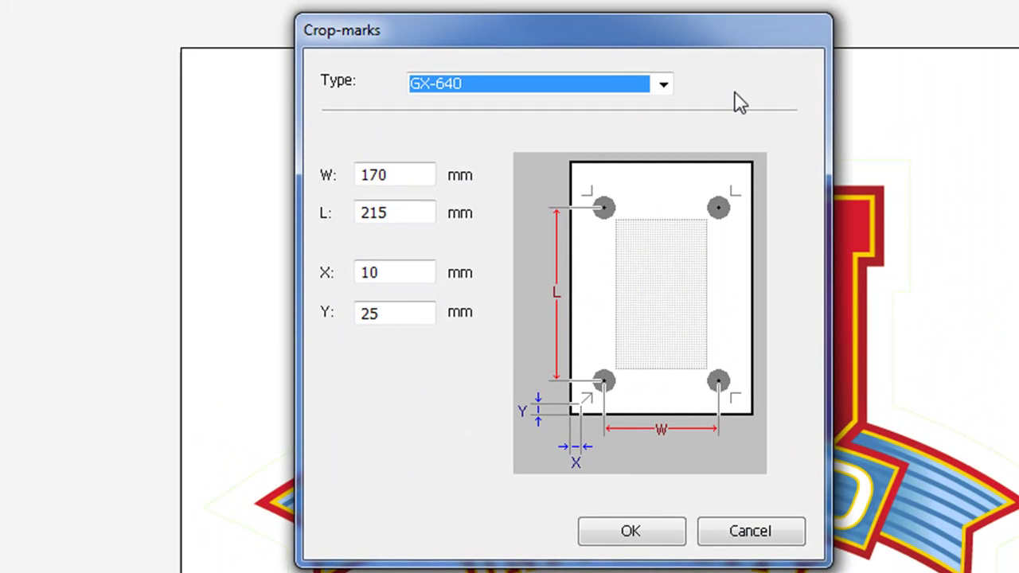
pyautogui.click(663, 86)
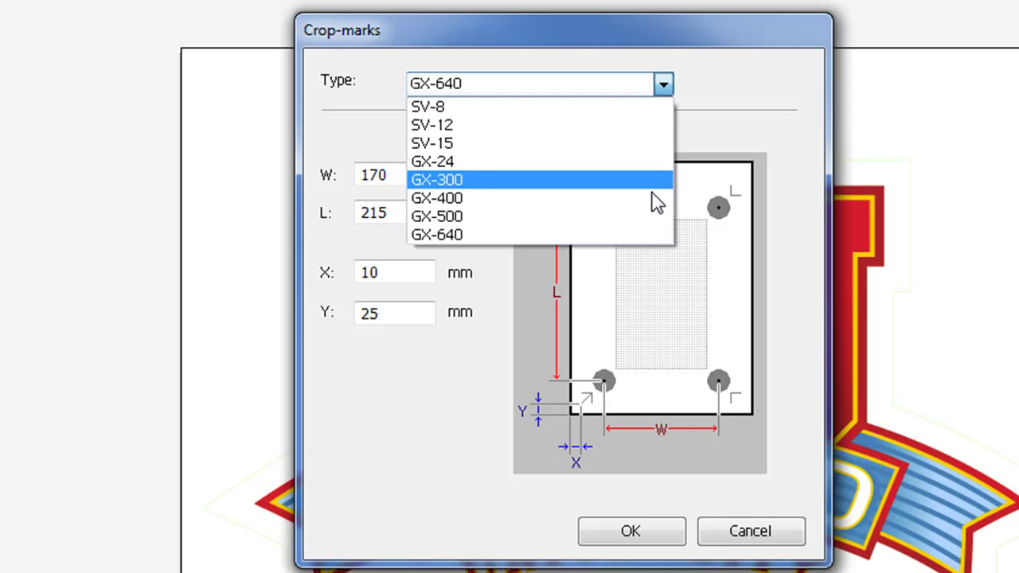
pyautogui.click(649, 231)
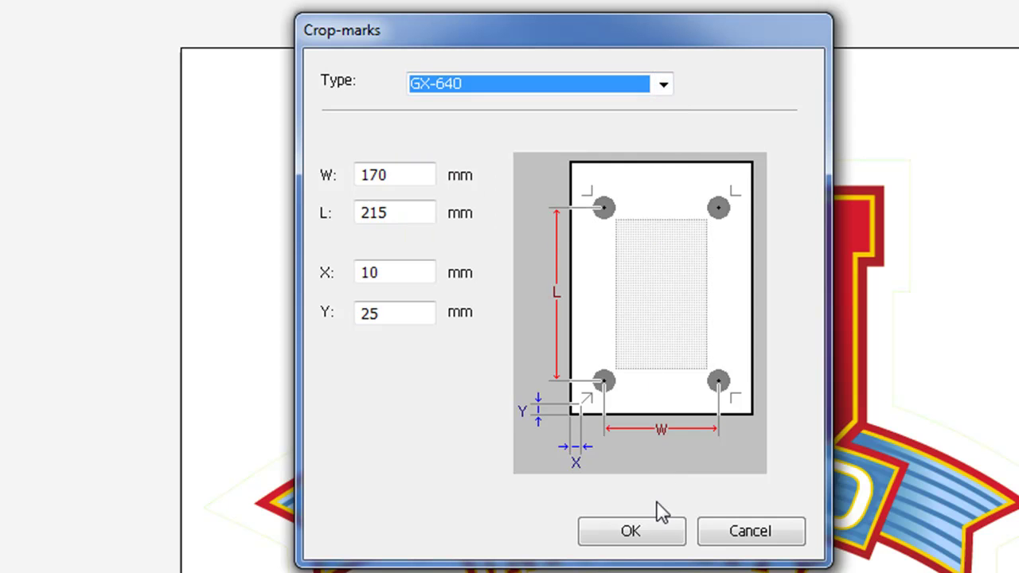
pyautogui.click(664, 539)
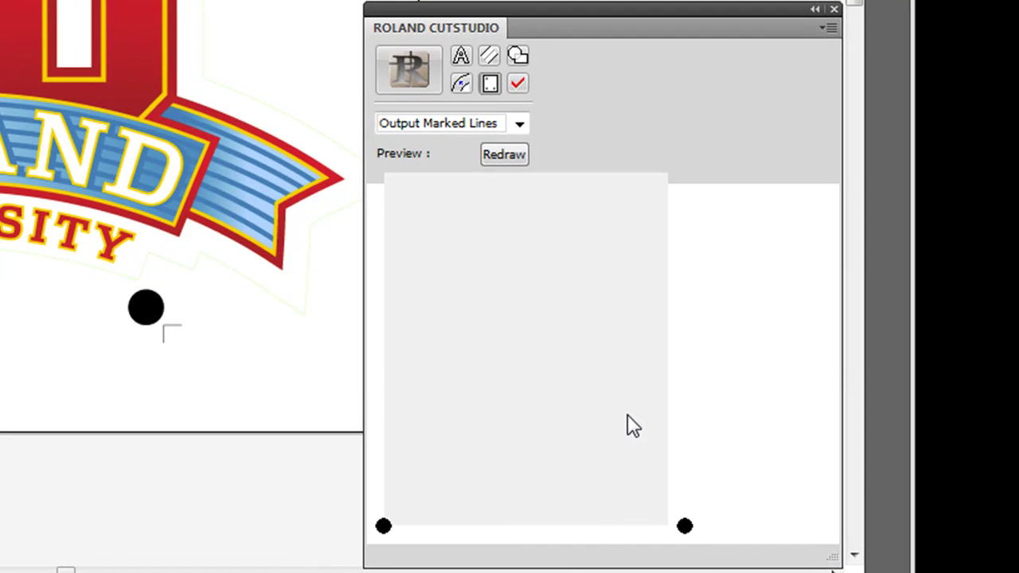
pyautogui.click(488, 85)
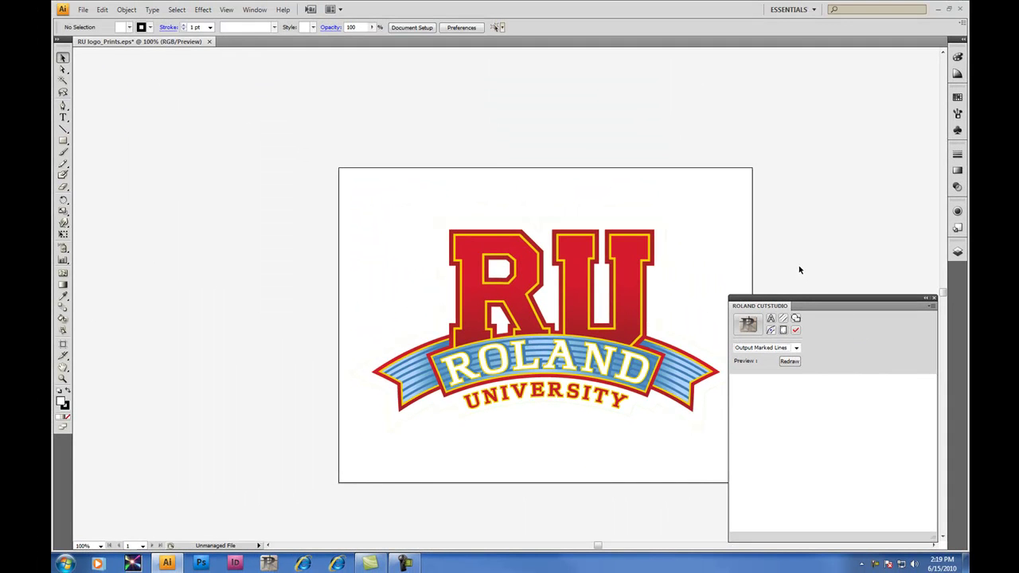
# - Scale the whole RU logo proportionally to 6 in wide, about 3.26 in high
pyautogui.moveTo(598, 548); pyautogui.dragTo(609, 548)
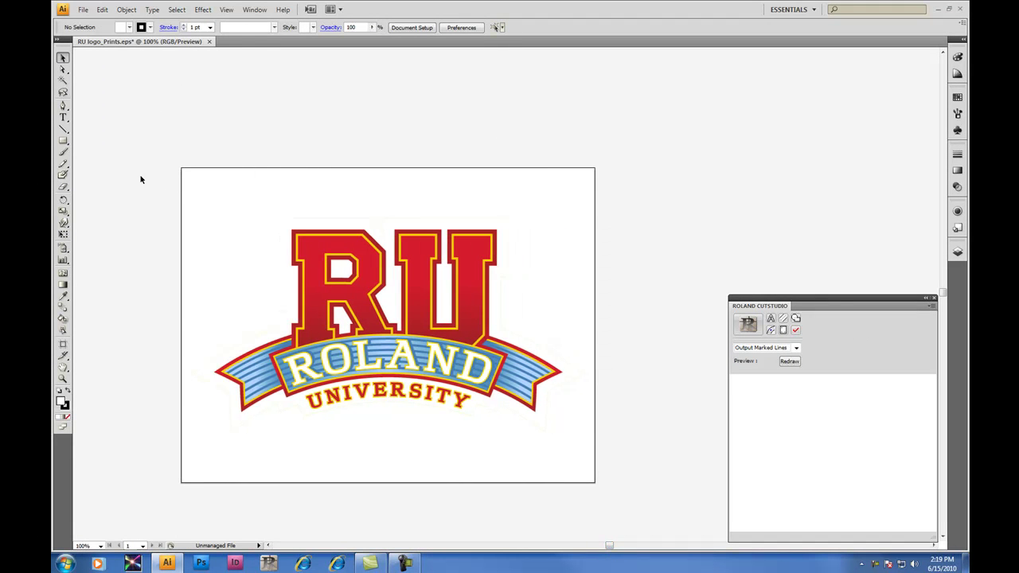
pyautogui.moveTo(142, 182); pyautogui.dragTo(546, 461)
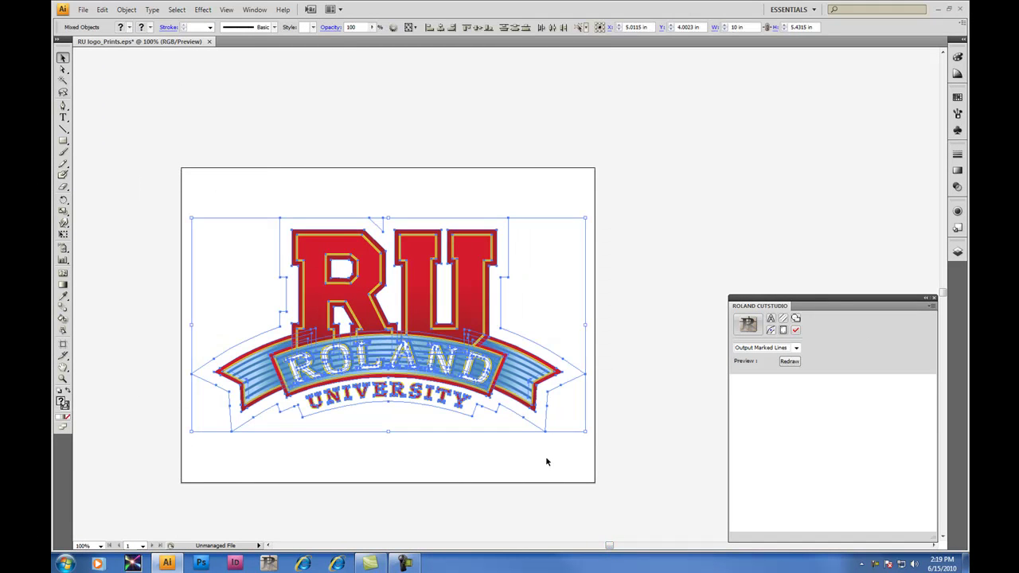
pyautogui.click(747, 27)
pyautogui.write('6')
pyautogui.press('Return')
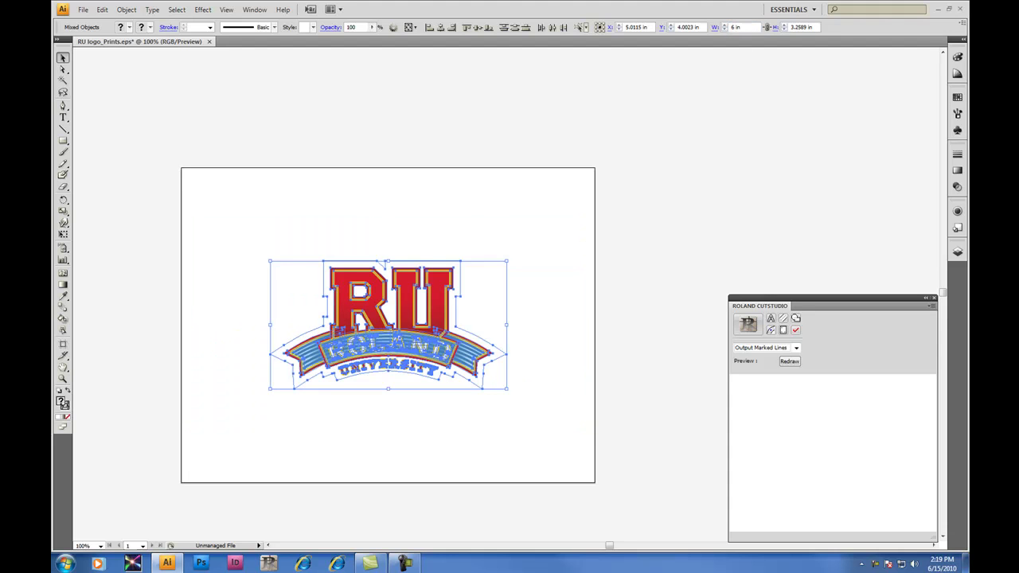
pyautogui.click(541, 172)
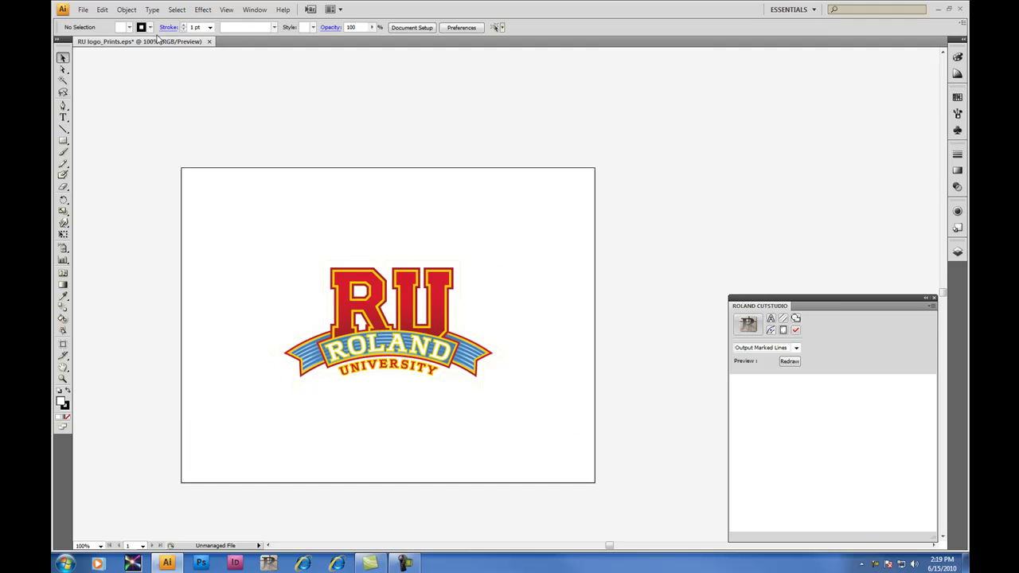
# - Resize the artboard to 60 in wide by 72 in tall and zoom out to fit it
pyautogui.click(83, 10)
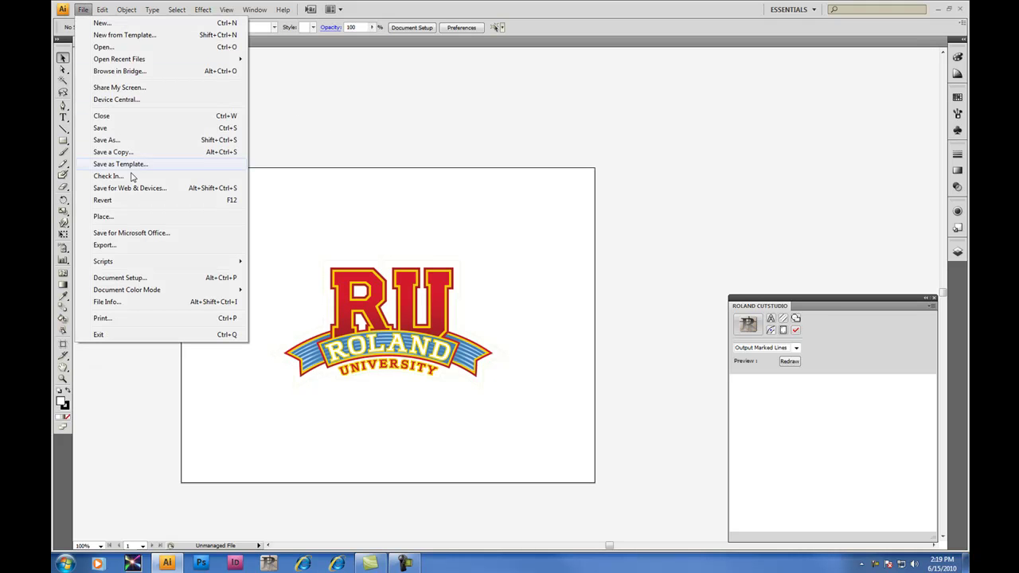
pyautogui.click(120, 278)
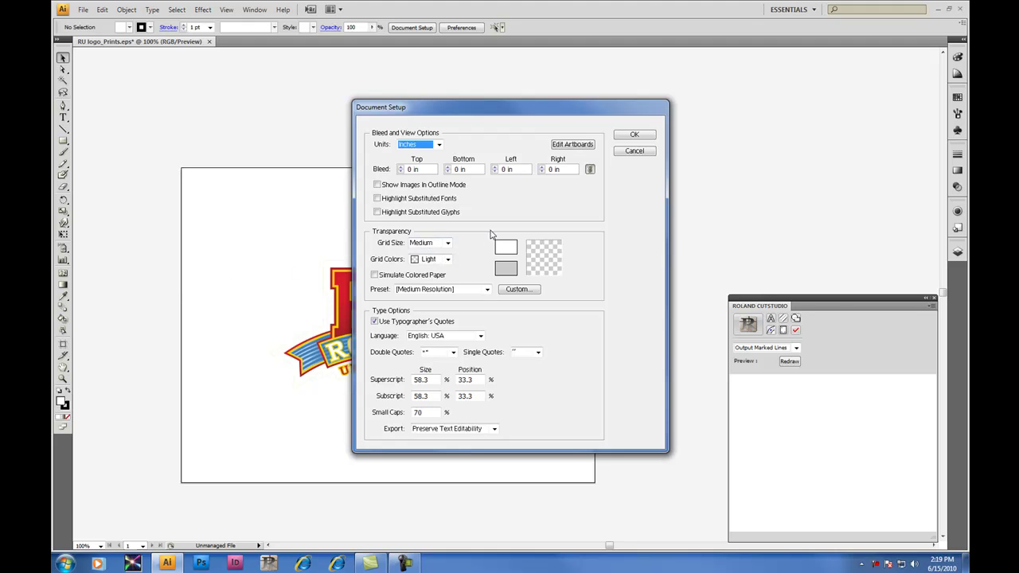
pyautogui.click(579, 146)
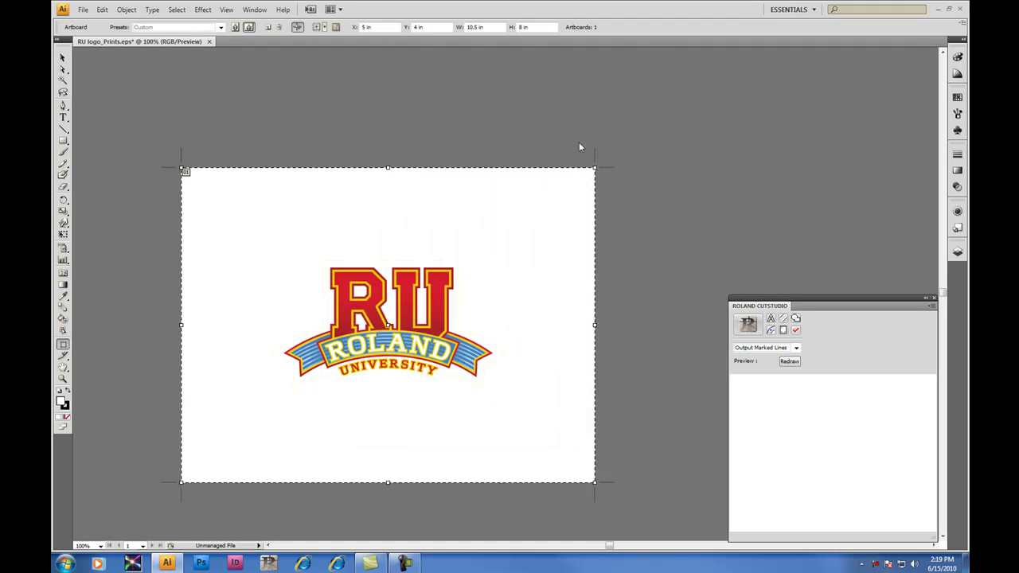
pyautogui.click(478, 27)
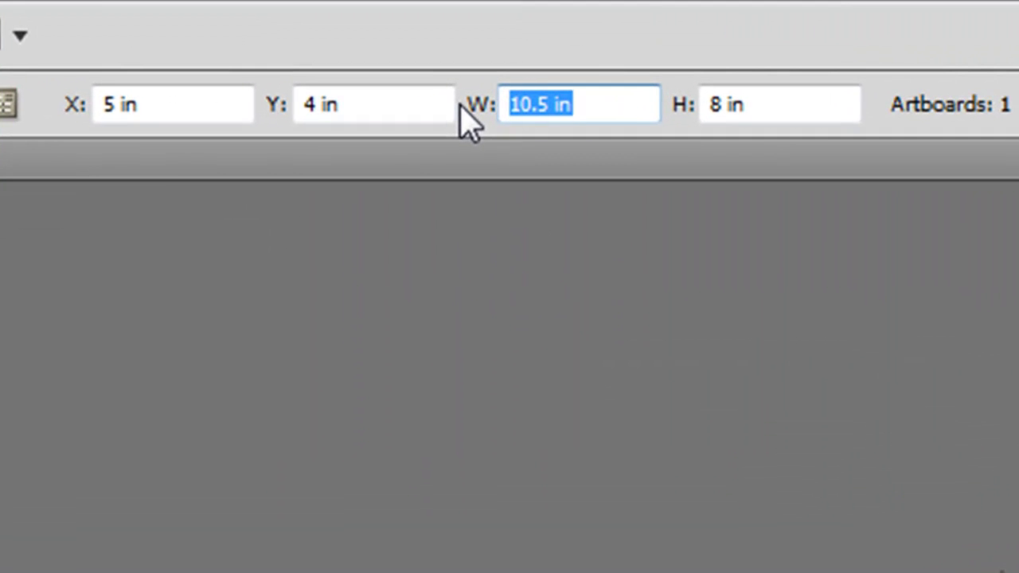
pyautogui.write('60')
pyautogui.click(748, 104)
pyautogui.moveTo(748, 104); pyautogui.dragTo(709, 91)
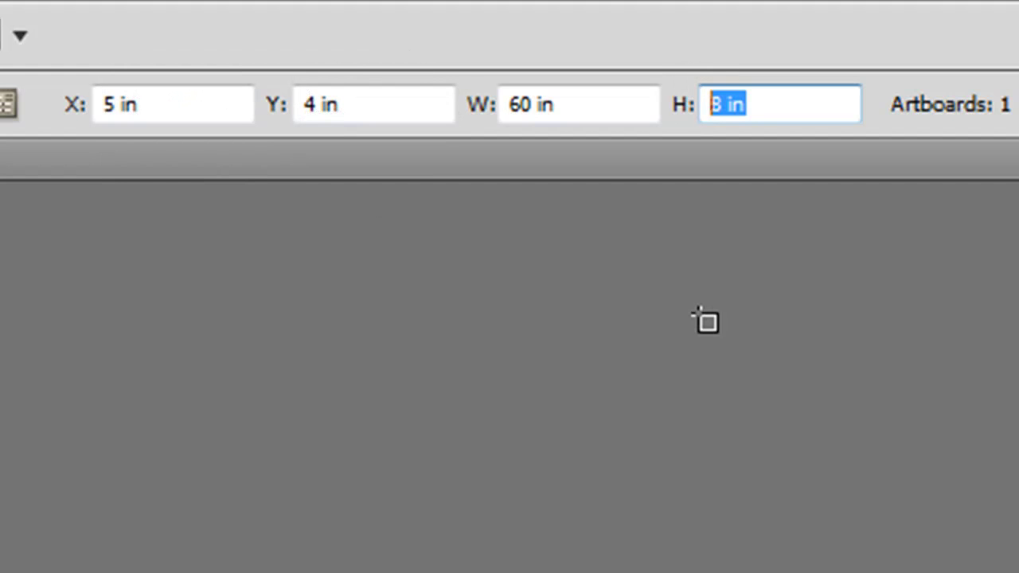
pyautogui.write('72')
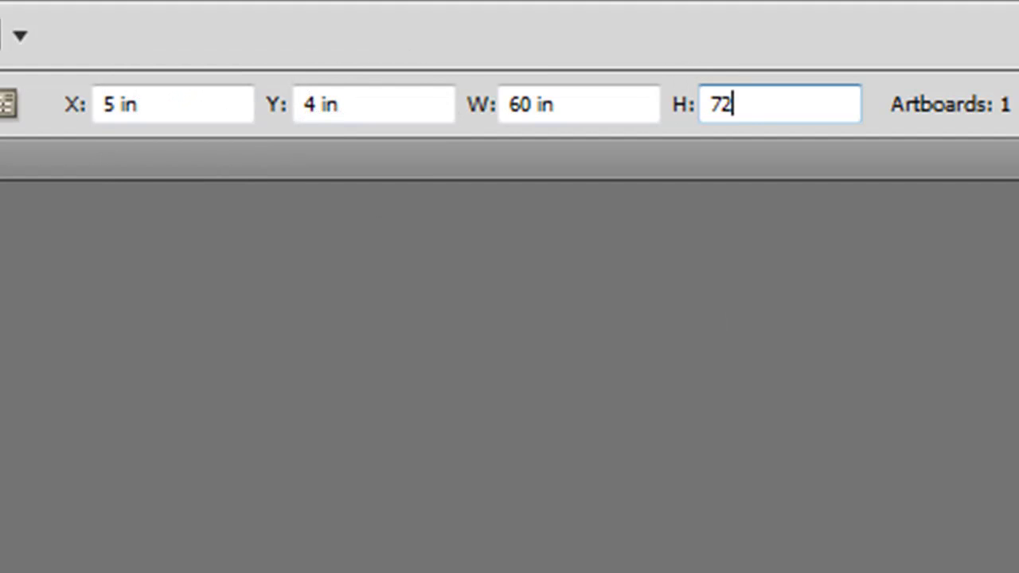
pyautogui.click(608, 99)
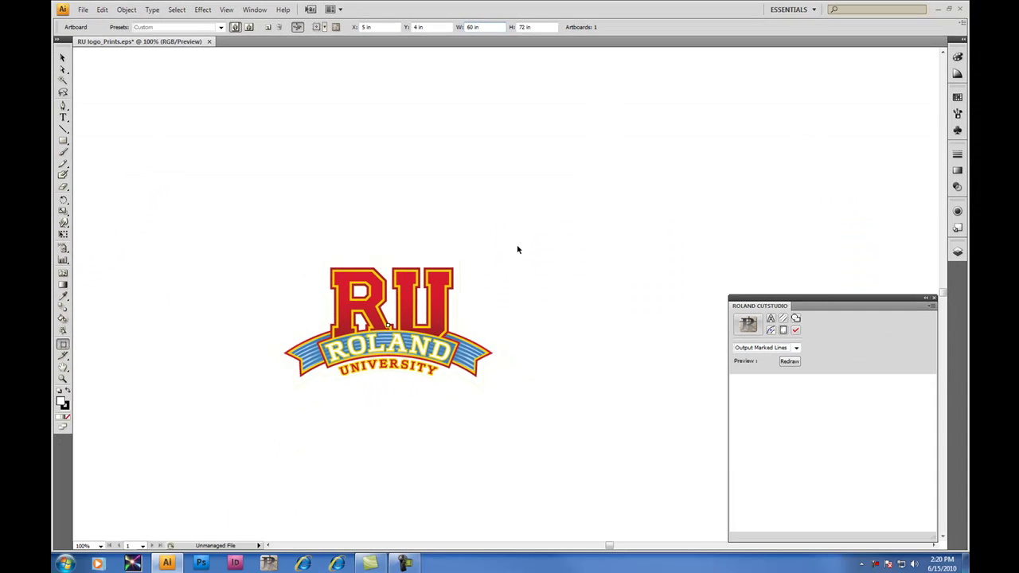
pyautogui.hotkey('ctrl', '-')
pyautogui.hotkey('ctrl', '-')
pyautogui.hotkey('ctrl', '-')
pyautogui.hotkey('ctrl', '-')
pyautogui.hotkey('ctrl', '-')
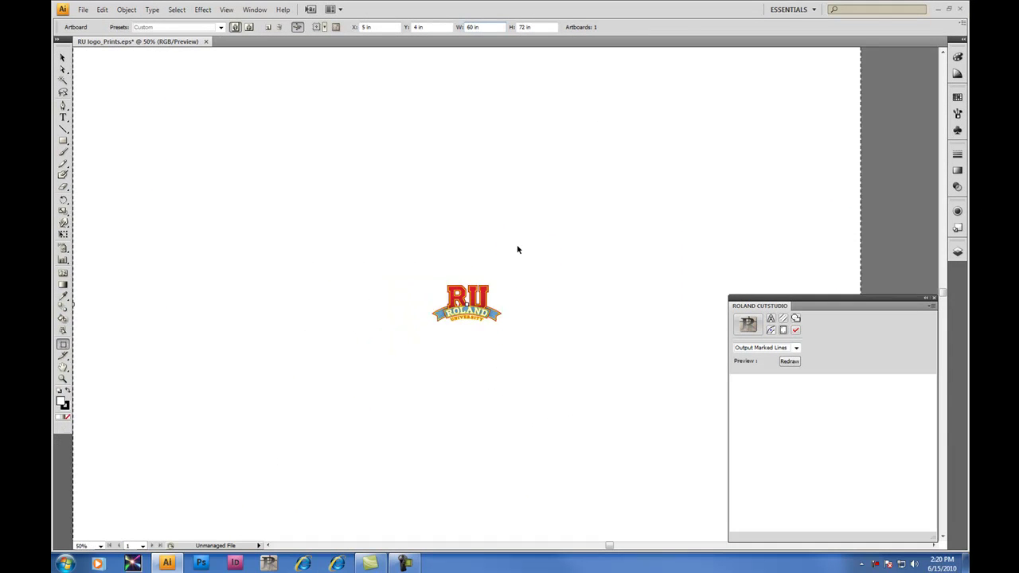
pyautogui.hotkey('ctrl', '-')
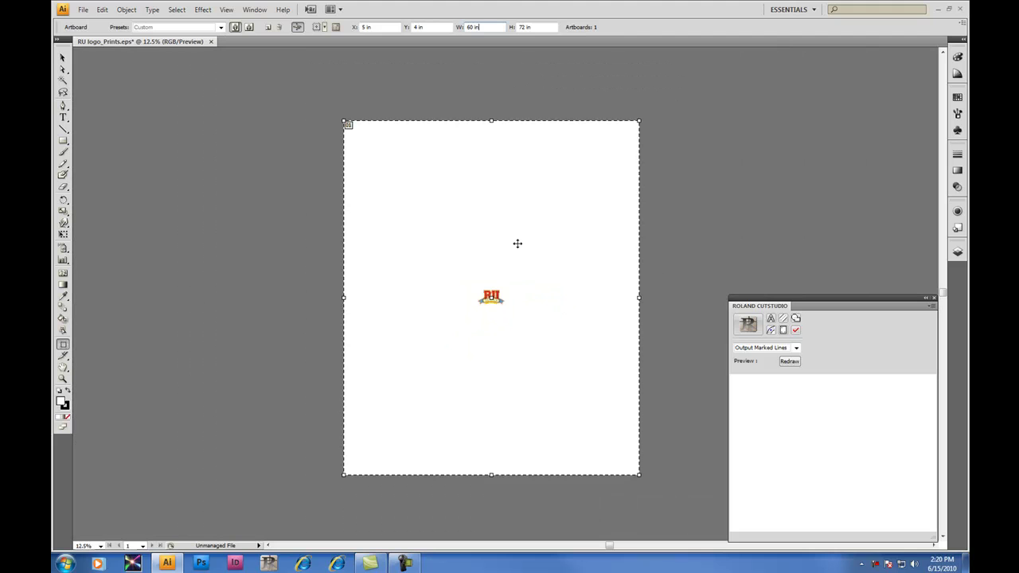
# - Move the RU logo to the artboard's bottom-left corner and add crop marks around it
pyautogui.click(62, 58)
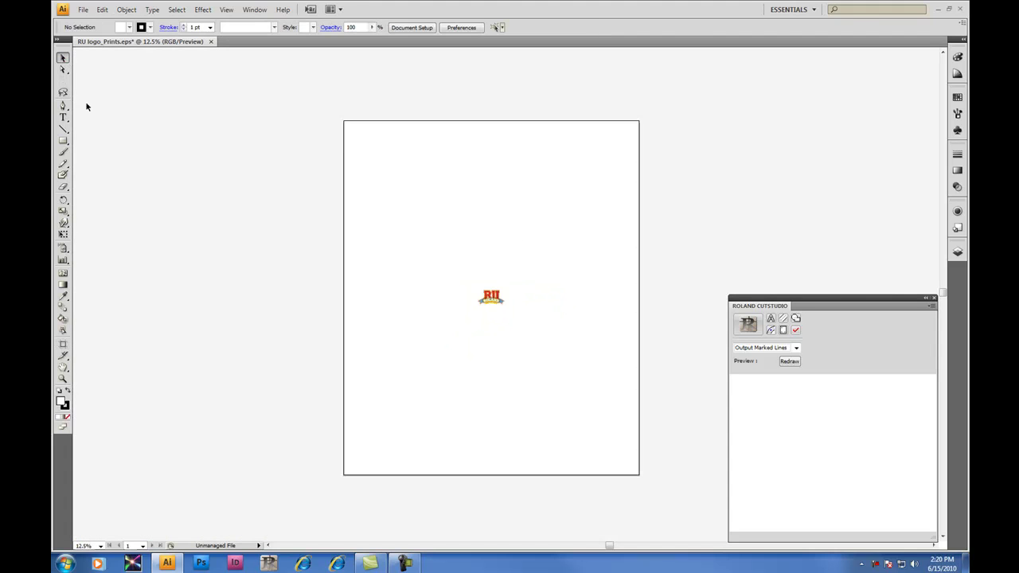
pyautogui.moveTo(453, 285); pyautogui.dragTo(368, 468)
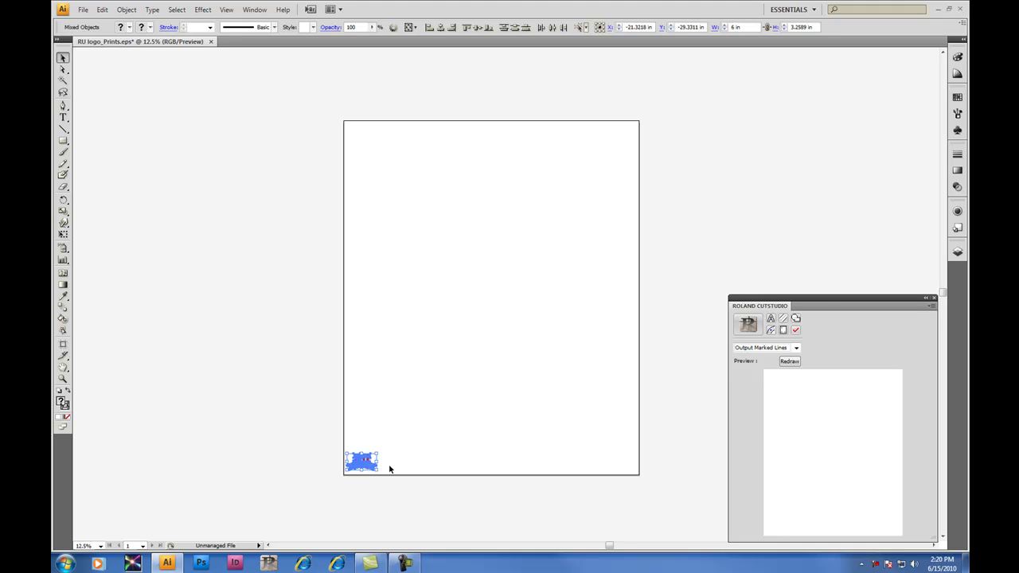
pyautogui.click(784, 331)
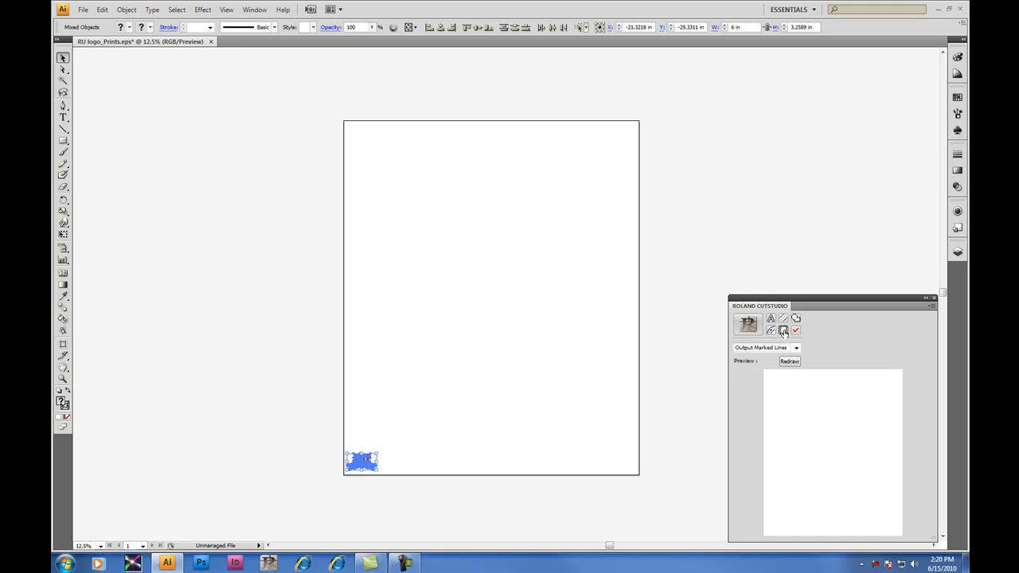
# - In the CutStudio crop-mark settings, choose GX-640 as the cutter type
pyautogui.click(931, 306)
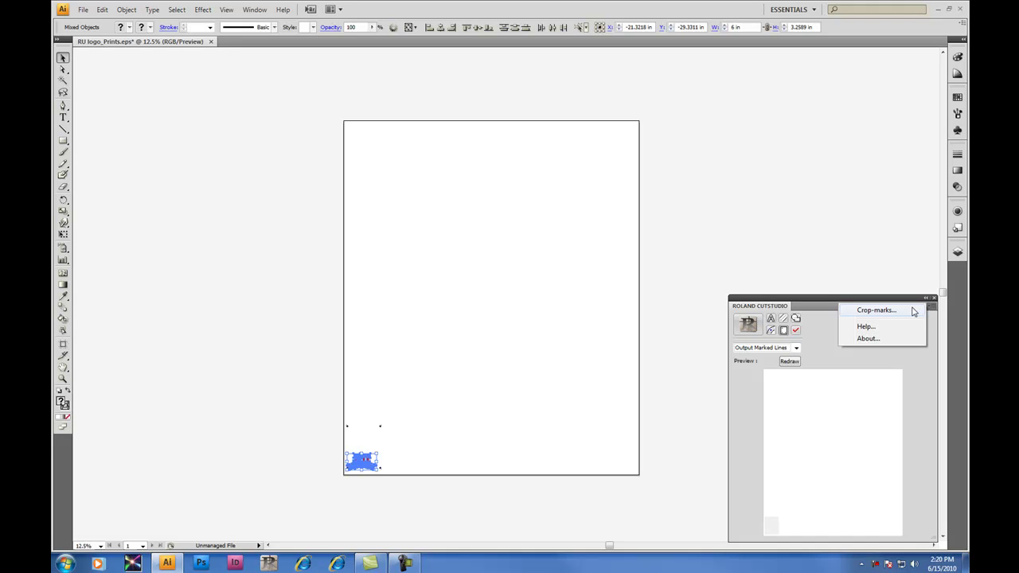
pyautogui.click(913, 311)
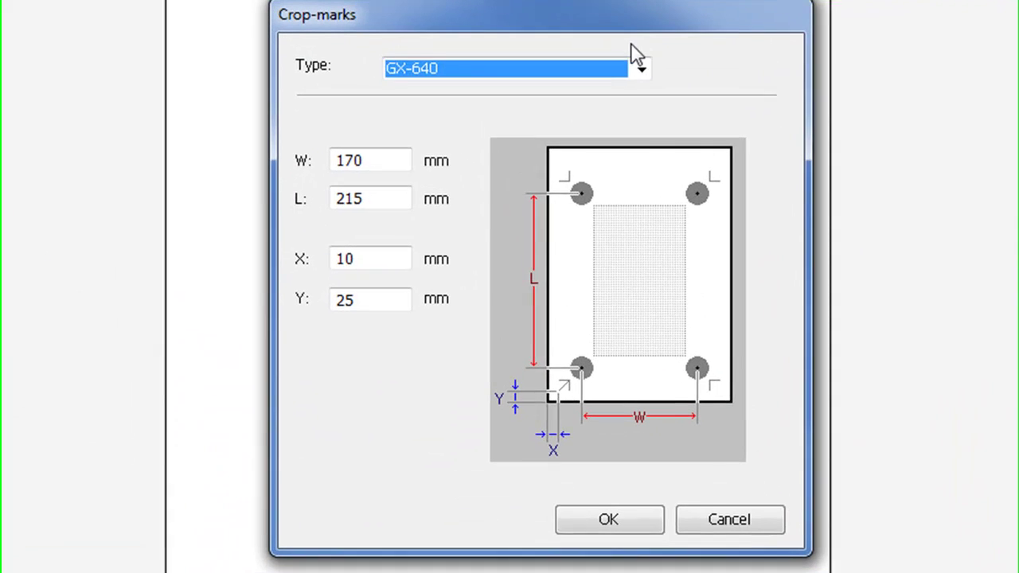
pyautogui.click(641, 69)
pyautogui.click(624, 153)
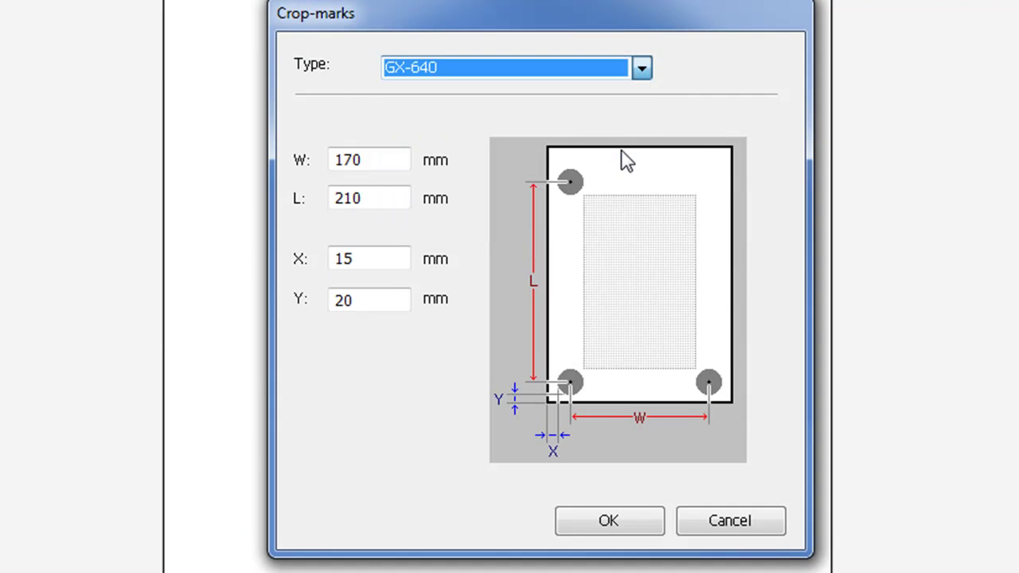
pyautogui.click(642, 68)
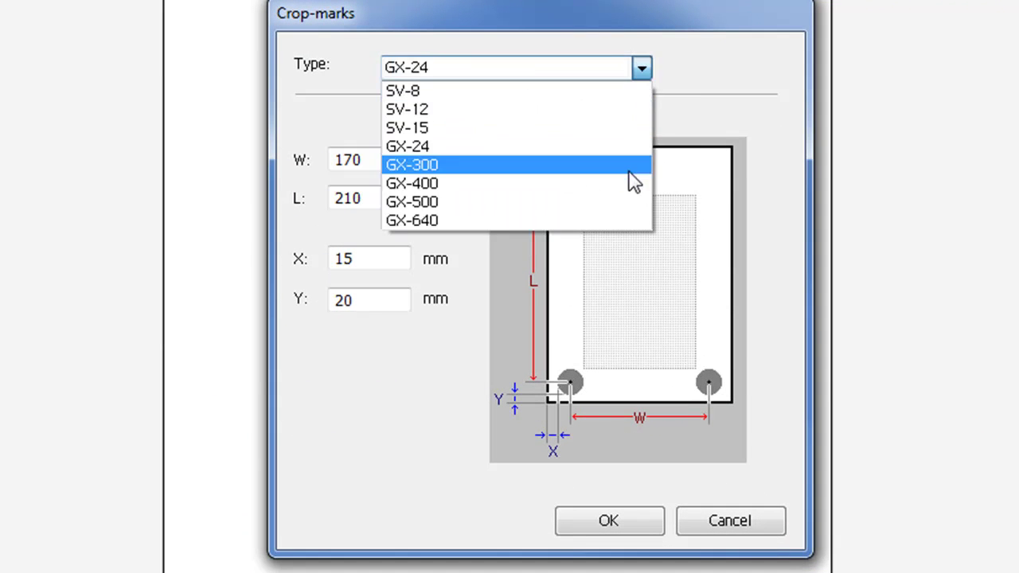
pyautogui.click(629, 215)
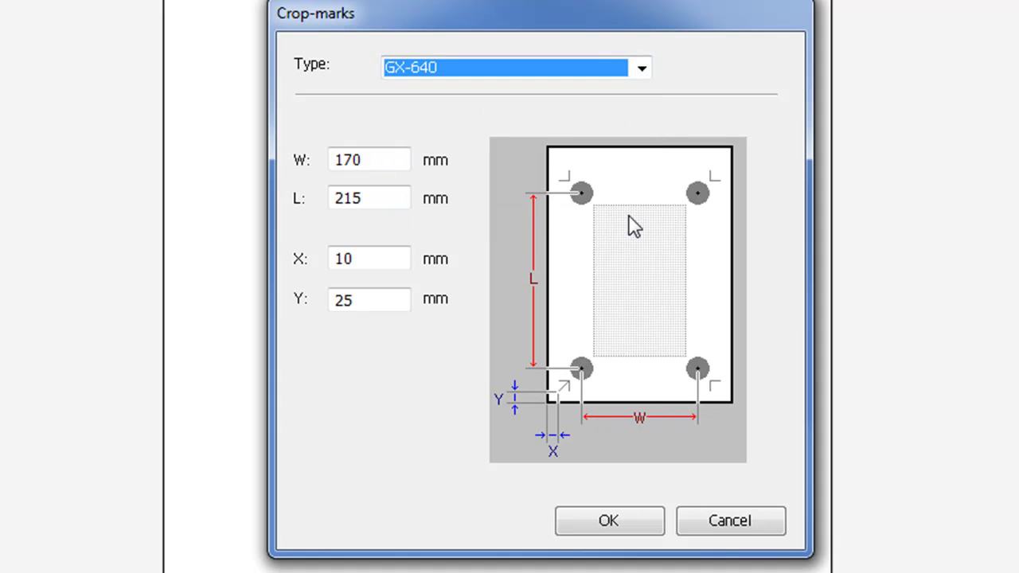
# - Set the crop-mark width to its 1616 mm maximum and length to 3200 mm
pyautogui.moveTo(391, 163); pyautogui.dragTo(287, 155)
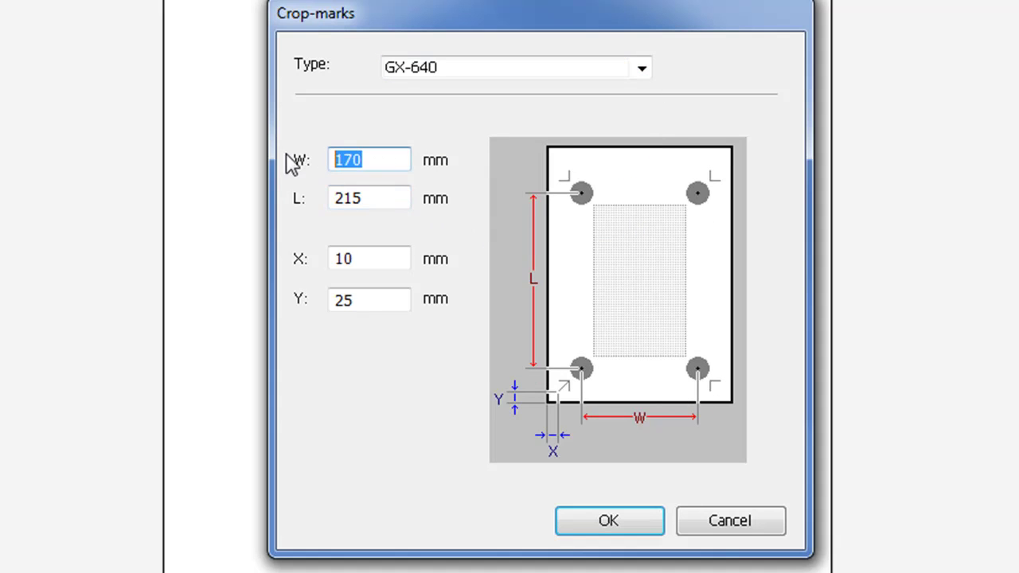
pyautogui.write('9999')
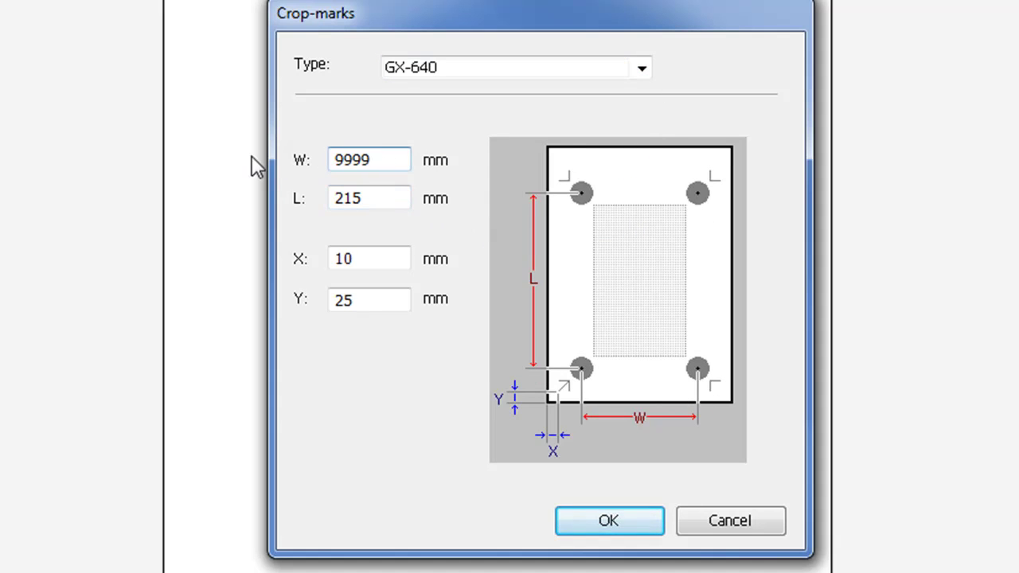
pyautogui.press('Tab')
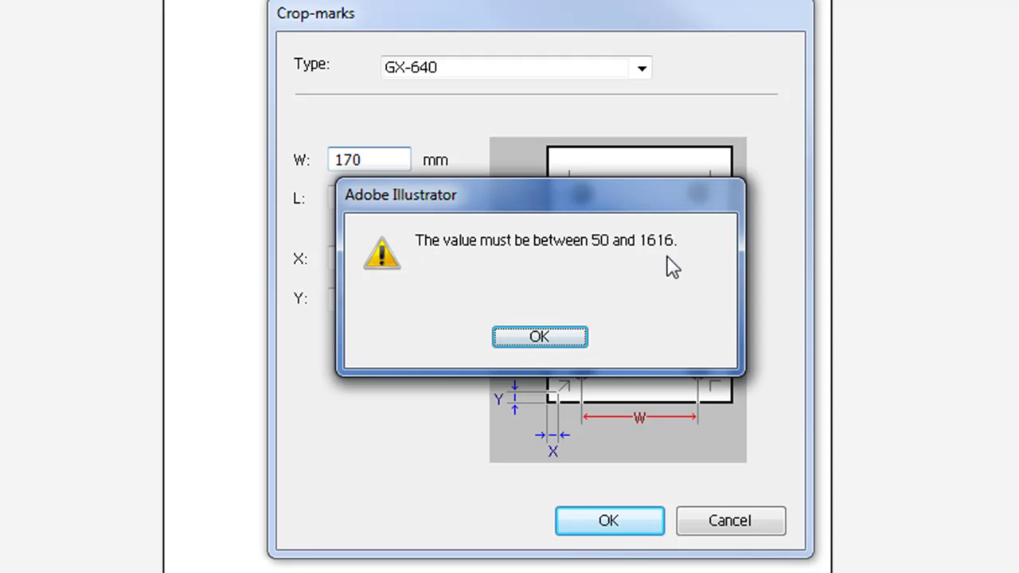
pyautogui.click(535, 340)
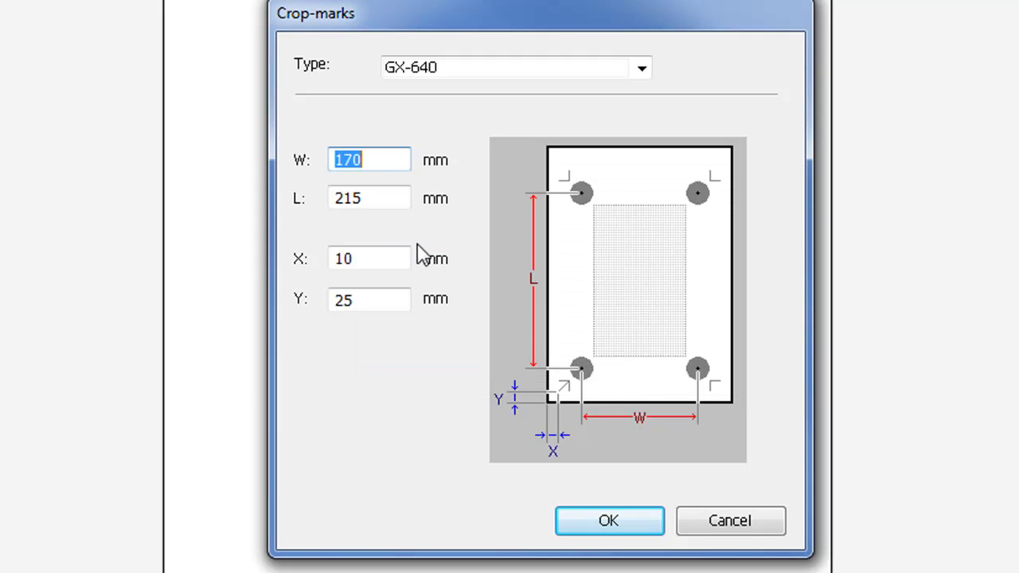
pyautogui.write('1616')
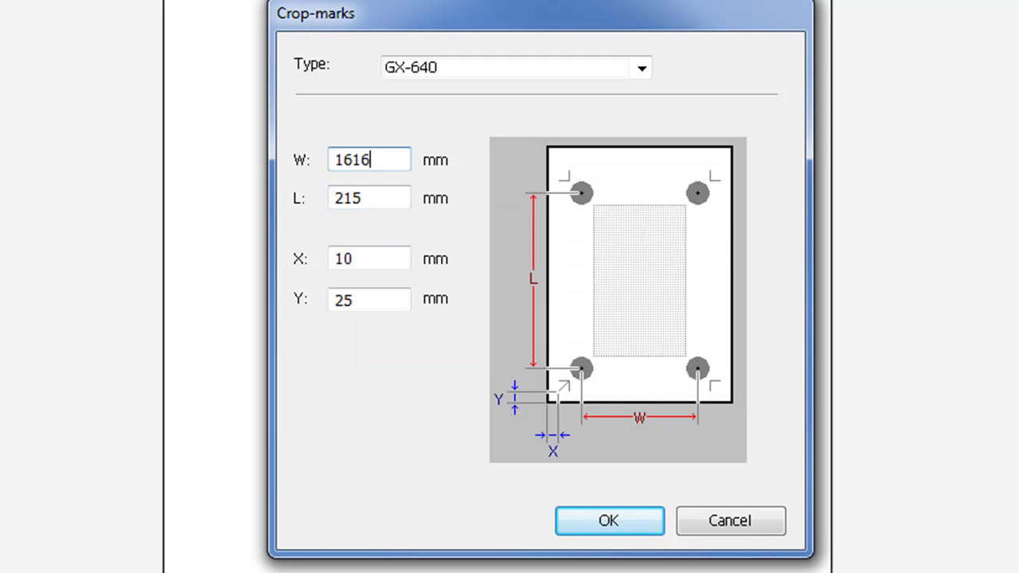
pyautogui.moveTo(382, 200); pyautogui.dragTo(323, 202)
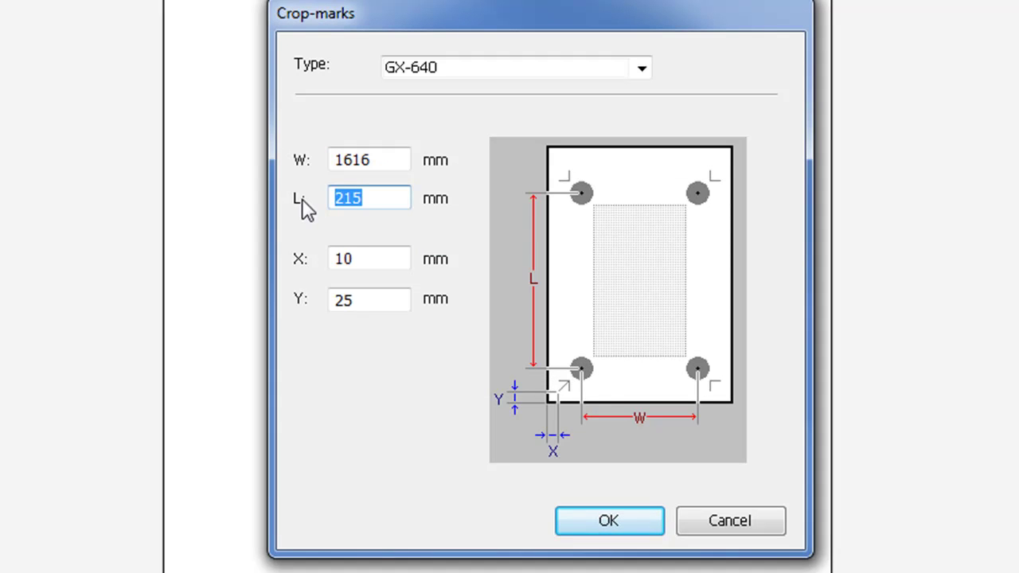
pyautogui.write('9999')
pyautogui.press('Tab')
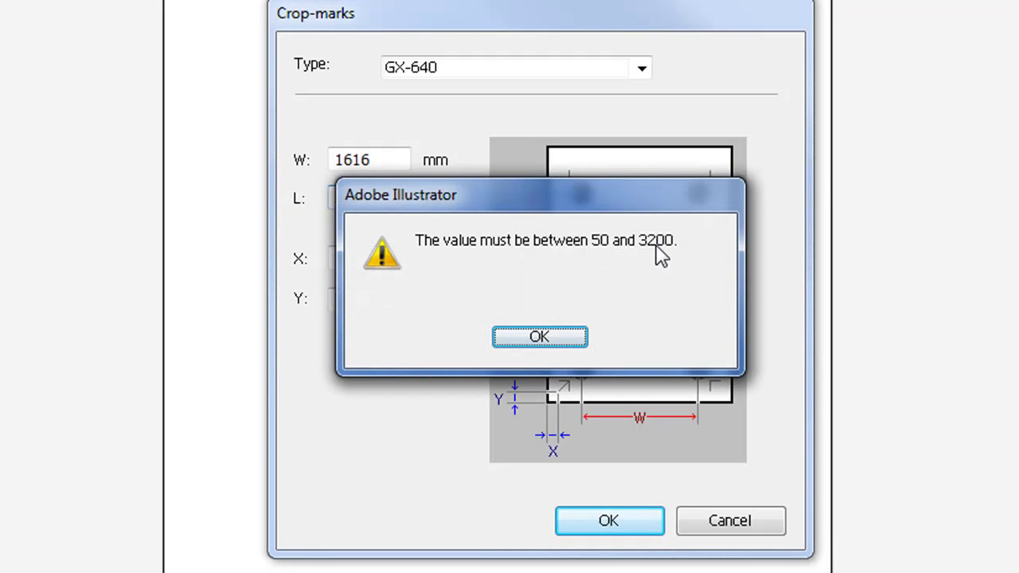
pyautogui.click(546, 333)
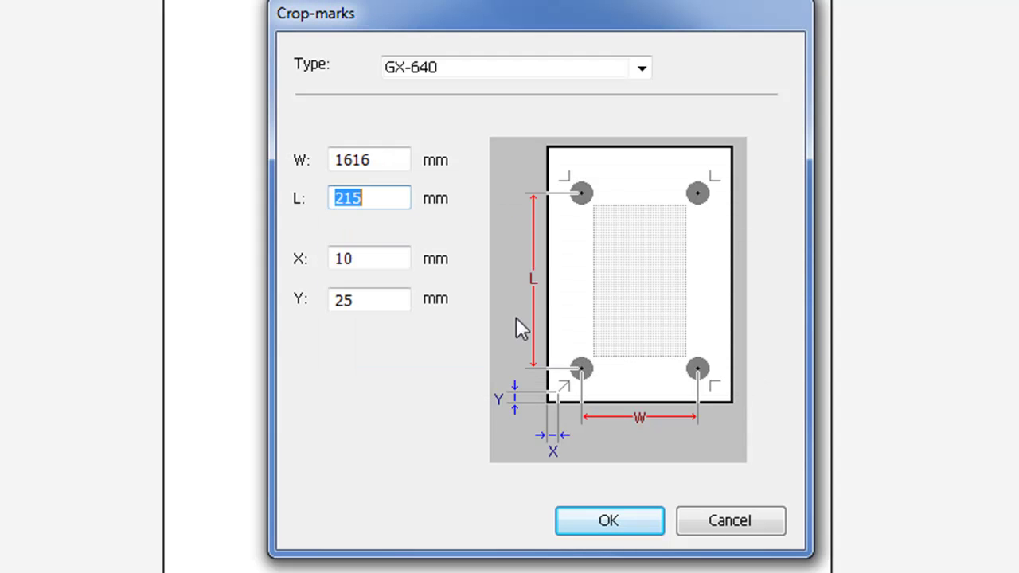
pyautogui.write('3200')
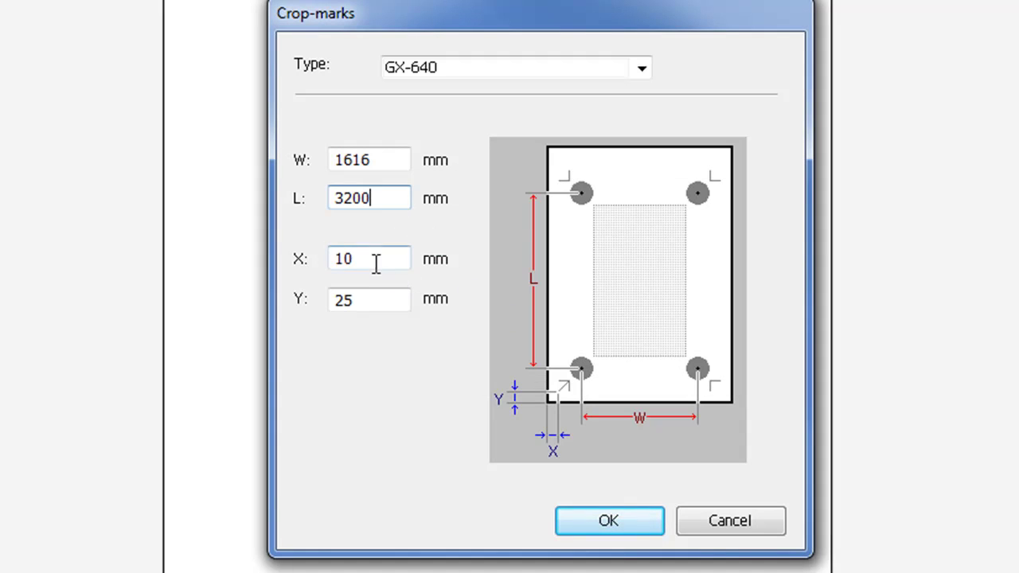
pyautogui.moveTo(359, 257); pyautogui.dragTo(325, 268)
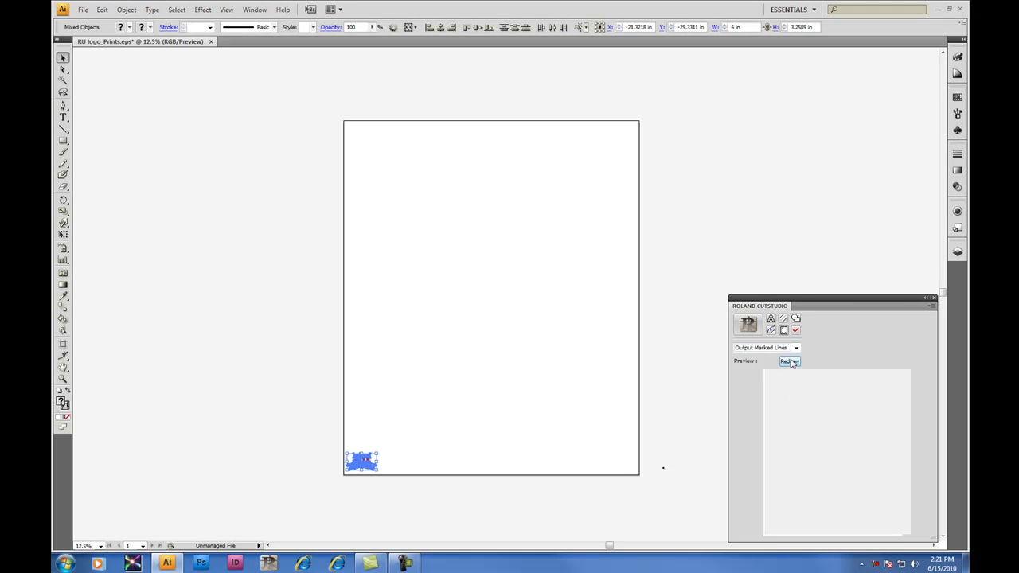
# - Resize the GX-640 crop marks to 1475 × 1750 mm so they land on the artboard corners
pyautogui.click(788, 361)
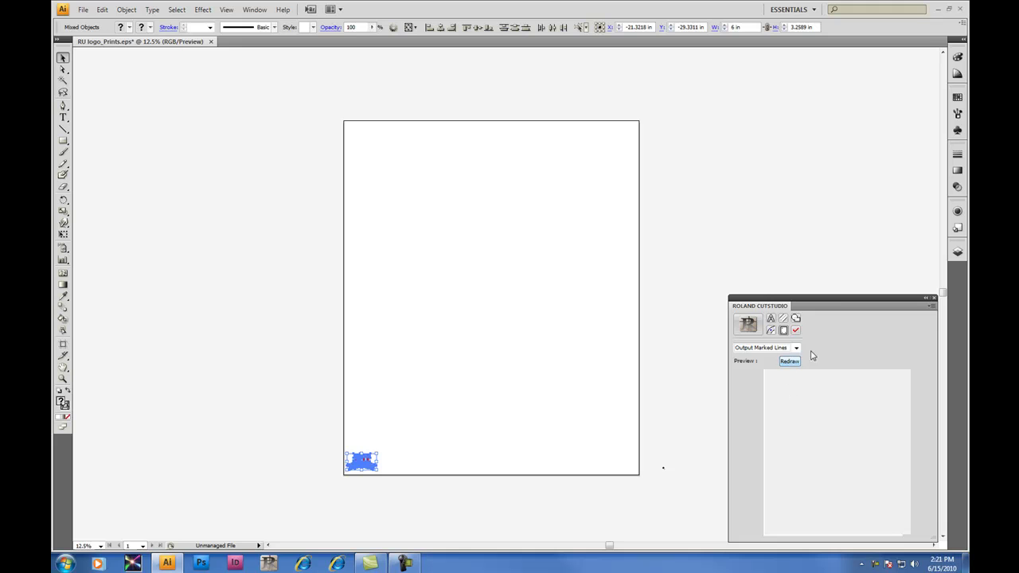
pyautogui.click(930, 306)
pyautogui.click(917, 312)
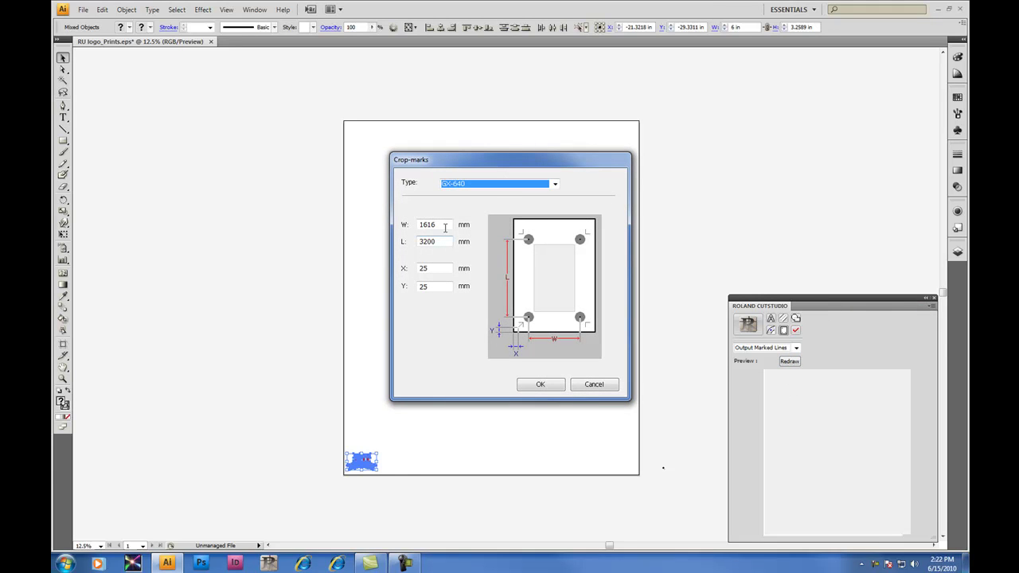
pyautogui.press('Tab')
pyautogui.write('147')
pyautogui.moveTo(446, 241); pyautogui.dragTo(417, 241)
pyautogui.write('1750')
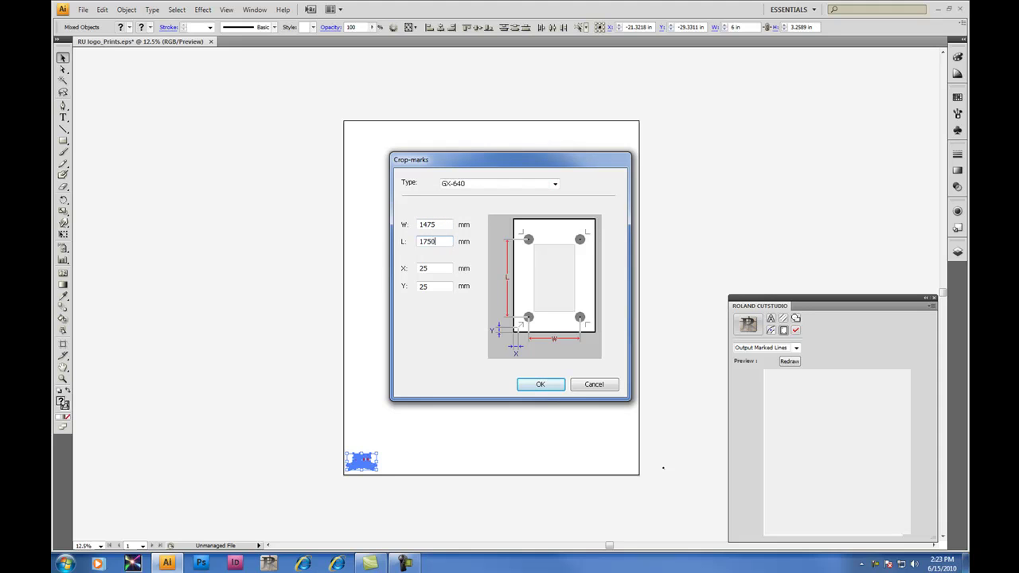
pyautogui.click(560, 387)
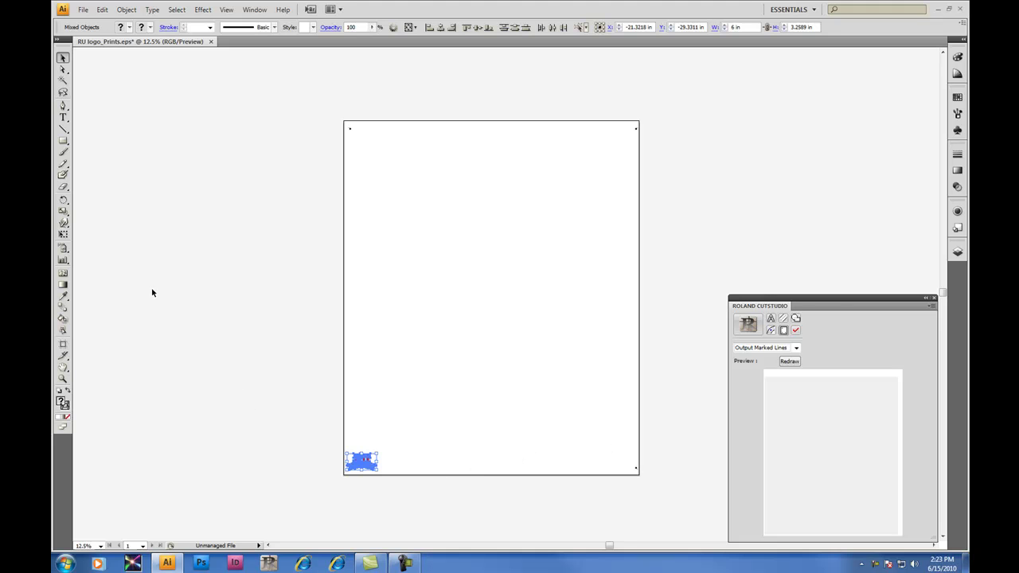
# - Zoom in and nudge the logo up and right to X −20.378 in, Y −28.7392 in
pyautogui.press('z')
pyautogui.hotkey('ctrl', 'shift', 'a')
pyautogui.moveTo(319, 425); pyautogui.dragTo(411, 499)
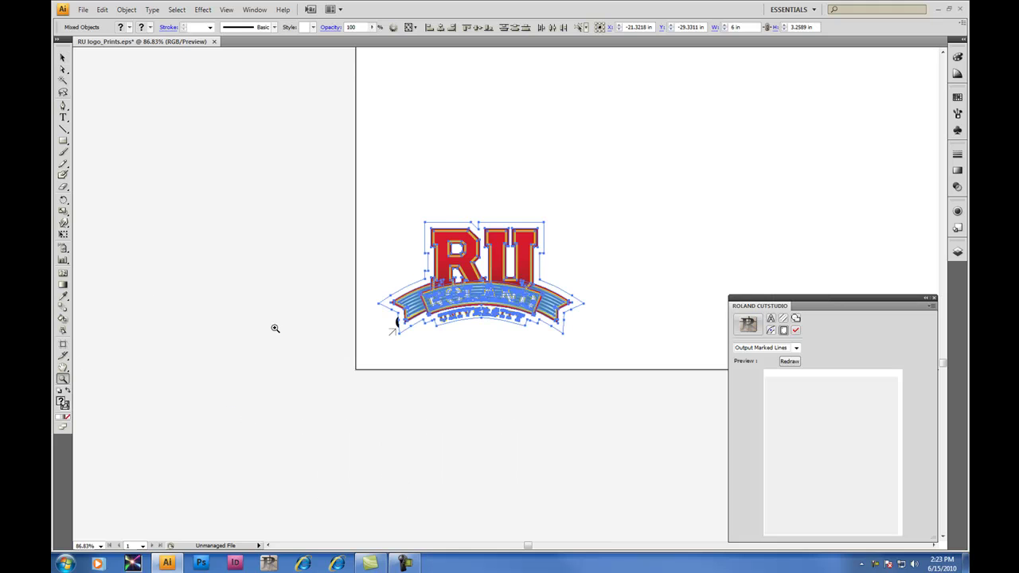
pyautogui.click(63, 58)
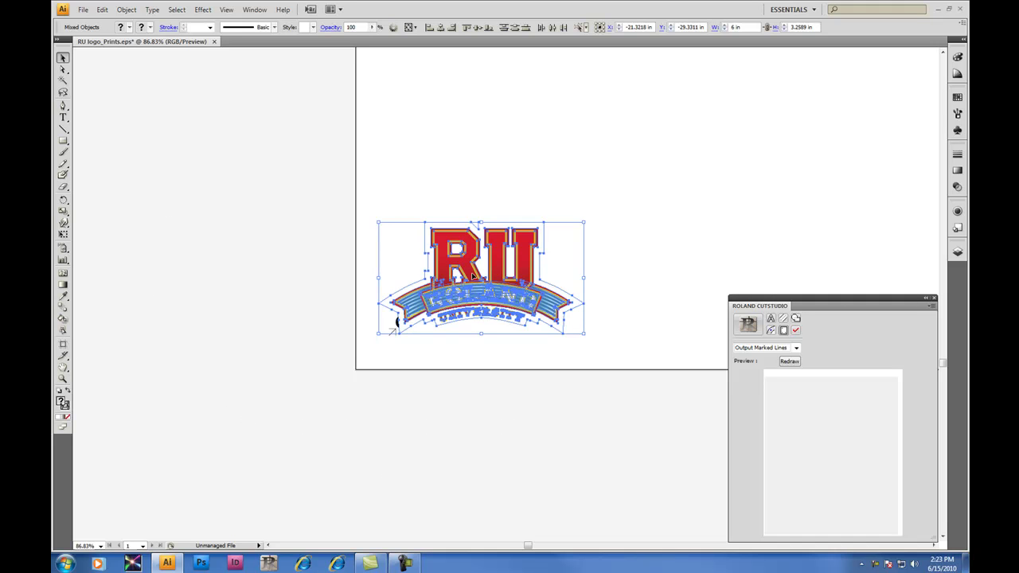
pyautogui.moveTo(469, 276); pyautogui.dragTo(493, 254)
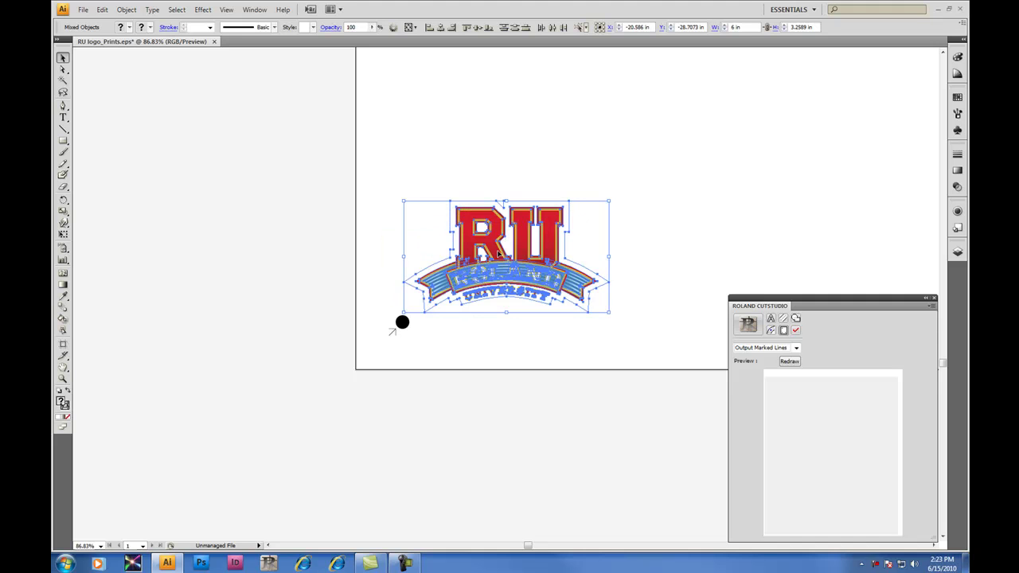
pyautogui.moveTo(499, 253); pyautogui.dragTo(506, 254)
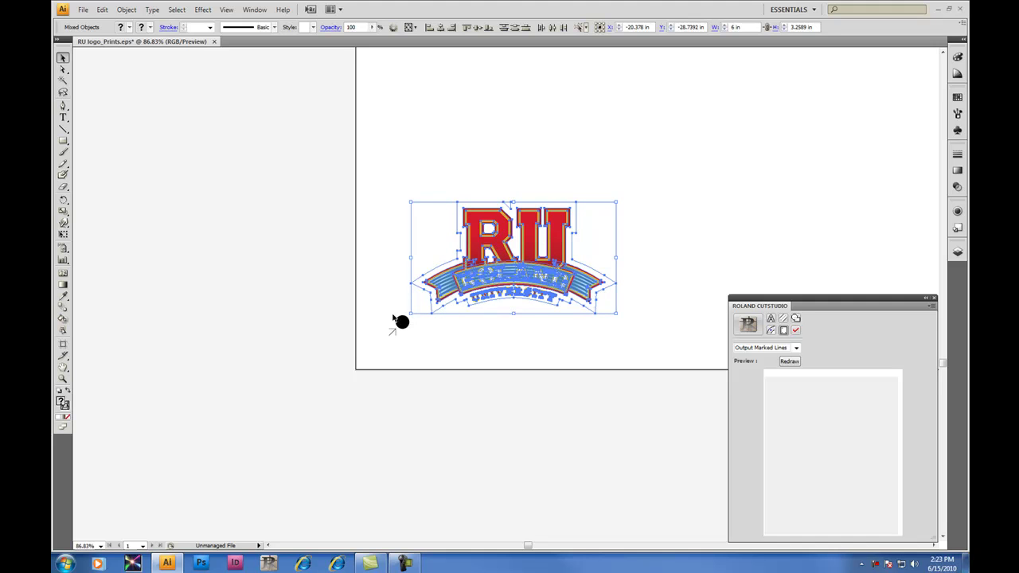
pyautogui.click(493, 332)
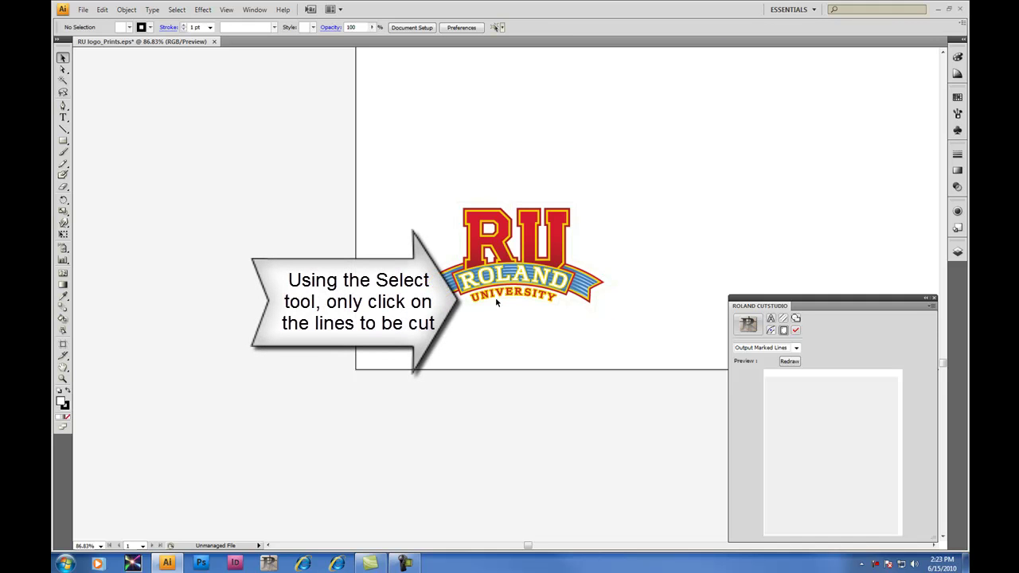
# - Deselect the logo and zoom out to show the artboard's bottom edge and crop marks
pyautogui.hotkey('ctrl', 'a')
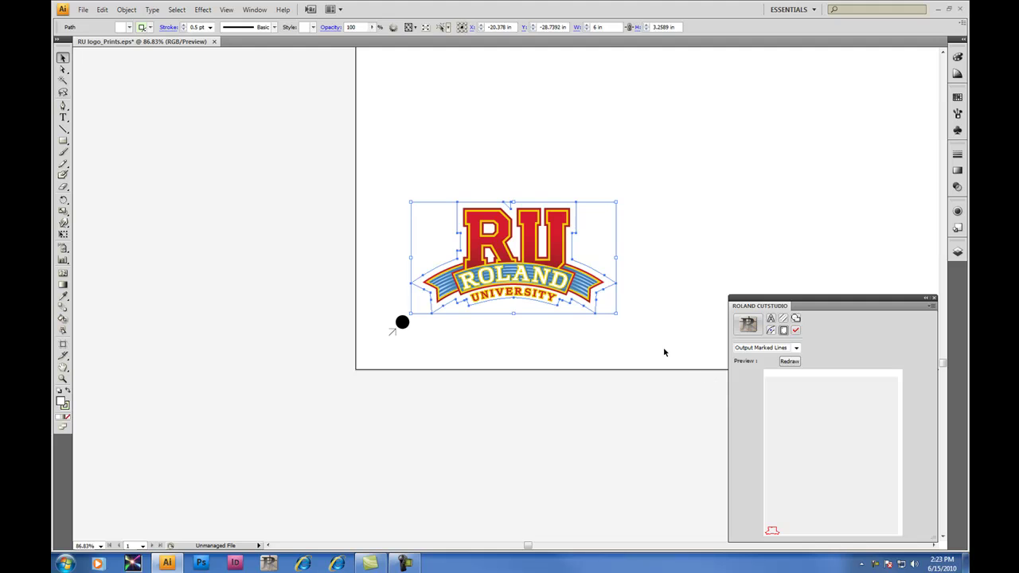
pyautogui.click(653, 344)
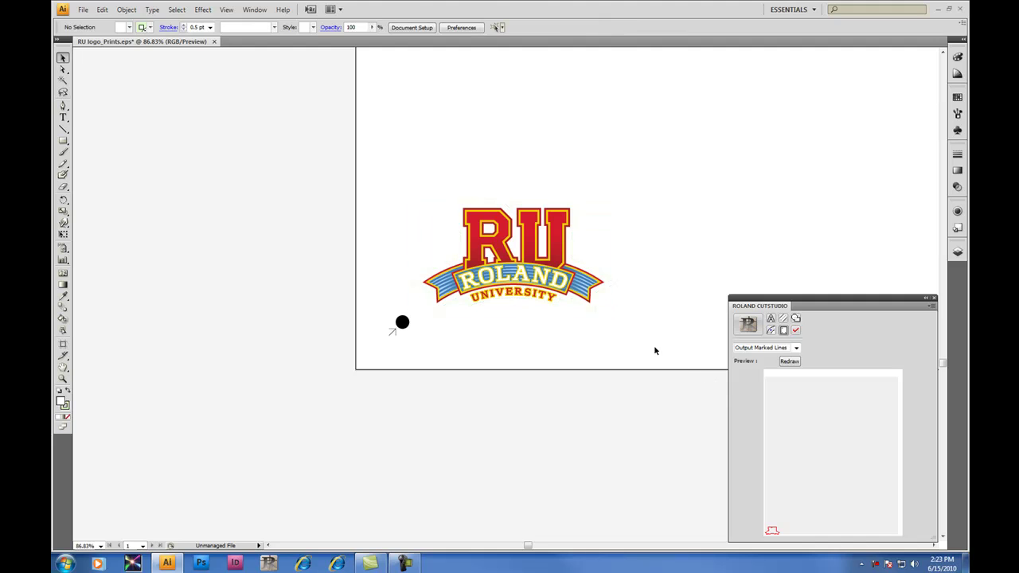
pyautogui.hotkey('ctrl', '-')
pyautogui.hotkey('ctrl', '-')
pyautogui.hotkey('ctrl', '-')
pyautogui.hotkey('ctrl', '-')
pyautogui.moveTo(525, 544); pyautogui.dragTo(625, 560)
# - Copy the logo to its right and repeat the copy to build a row of nine logos
pyautogui.moveTo(205, 333); pyautogui.dragTo(156, 280)
pyautogui.press('a')
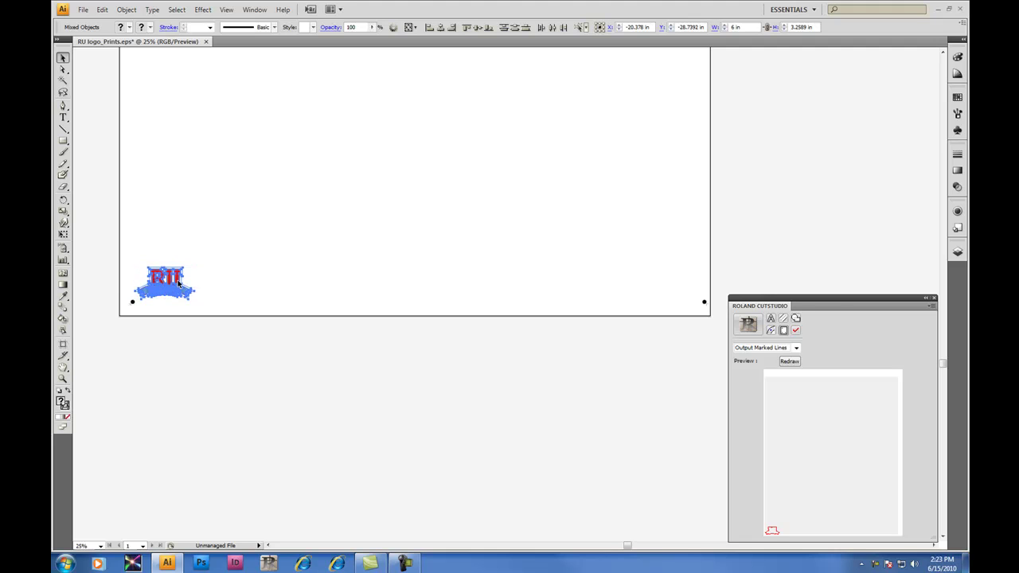
pyautogui.moveTo(178, 282); pyautogui.dragTo(231, 294)
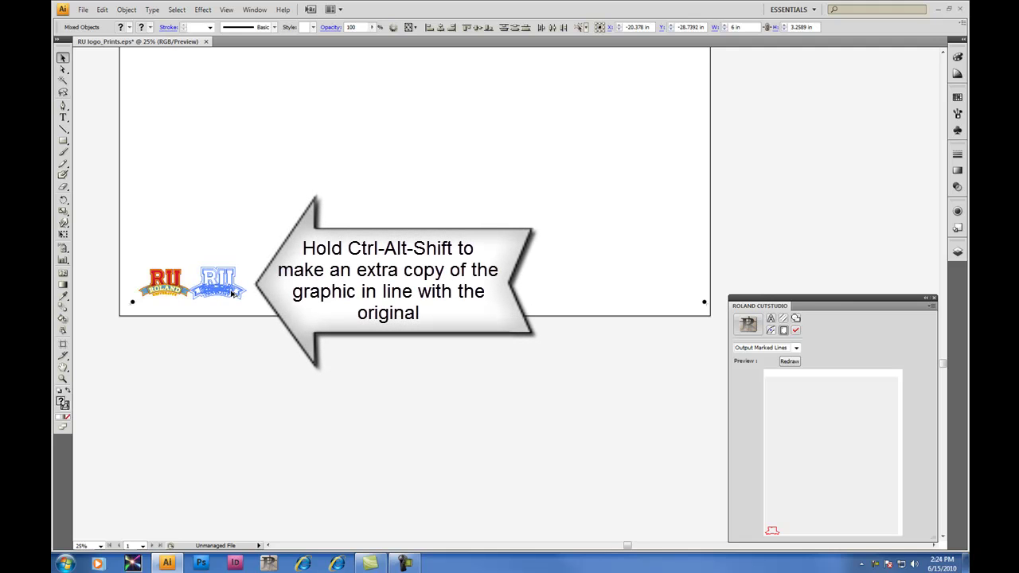
pyautogui.moveTo(232, 293); pyautogui.dragTo(237, 294)
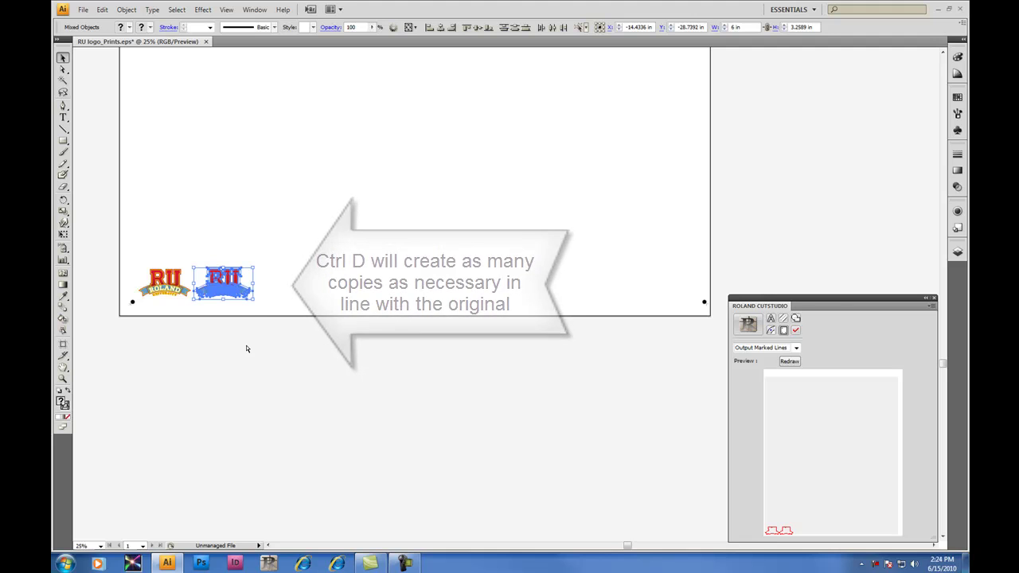
pyautogui.hotkey('ctrl', 'd')
pyautogui.hotkey('ctrl', 'd')
pyautogui.hotkey('ctrl', 'd')
pyautogui.hotkey('ctrl', 'd')
pyautogui.hotkey('ctrl', 'd')
pyautogui.hotkey('ctrl', 'd')
pyautogui.hotkey('ctrl', 'd')
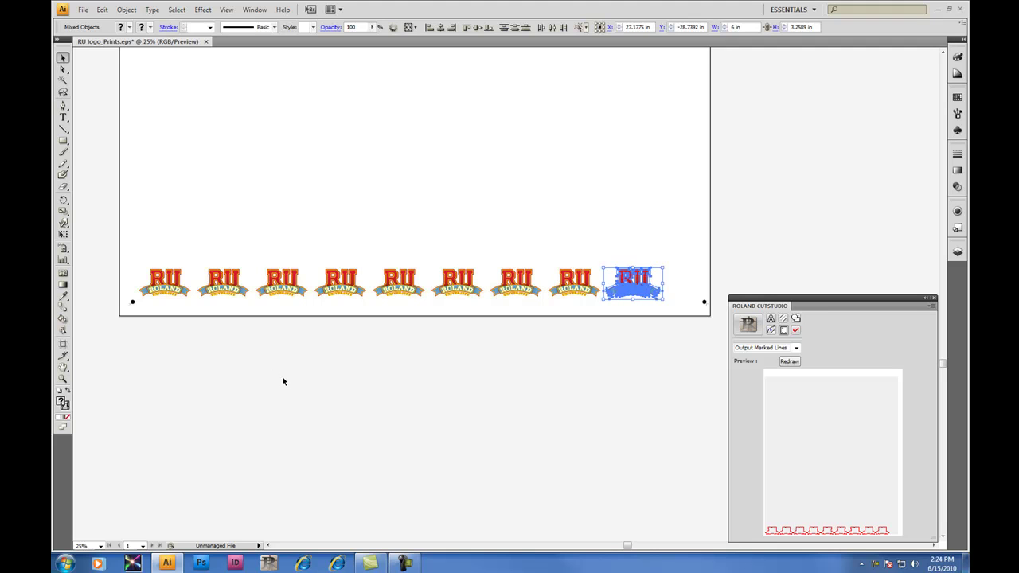
# - Select the whole row of logos and nudge it right with the arrow keys
pyautogui.moveTo(152, 358); pyautogui.dragTo(622, 264)
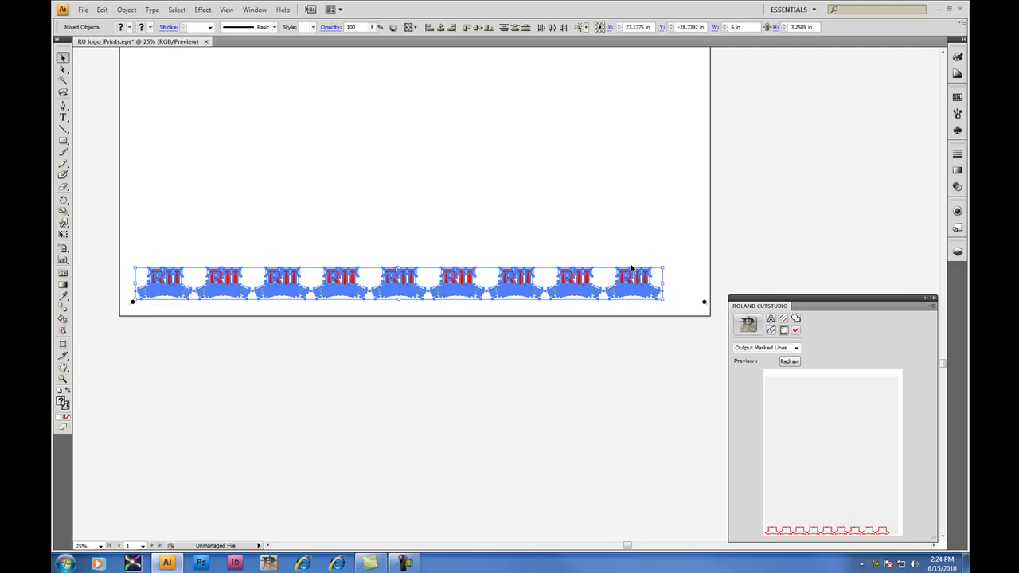
pyautogui.press('Right')
pyautogui.press('Right')
pyautogui.press('Right')
pyautogui.press('Right')
pyautogui.press('Right')
pyautogui.press('Right')
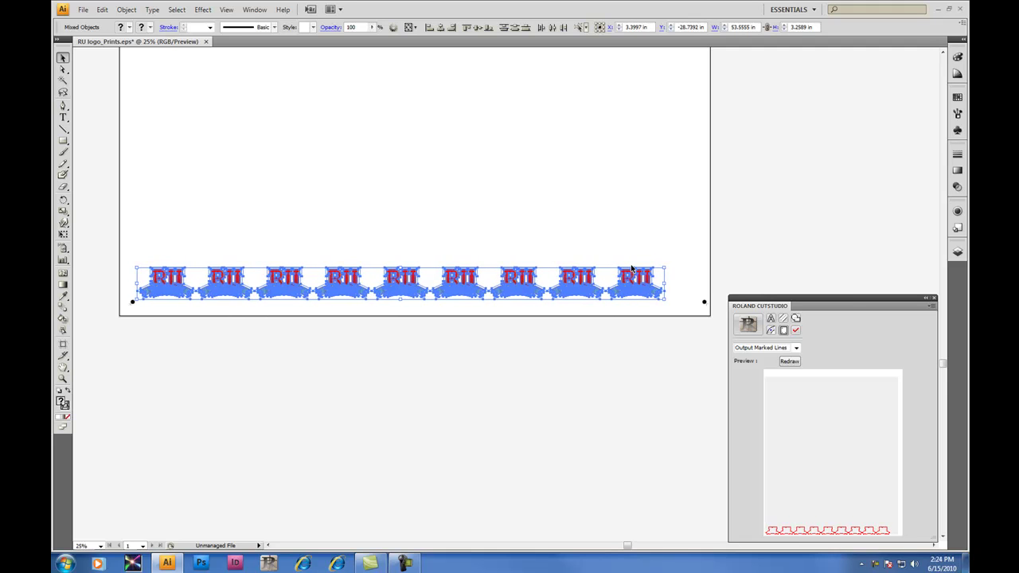
pyautogui.press('Right')
pyautogui.press('Right')
pyautogui.press('Right')
pyautogui.press('Right')
pyautogui.press('Right')
pyautogui.press('Right')
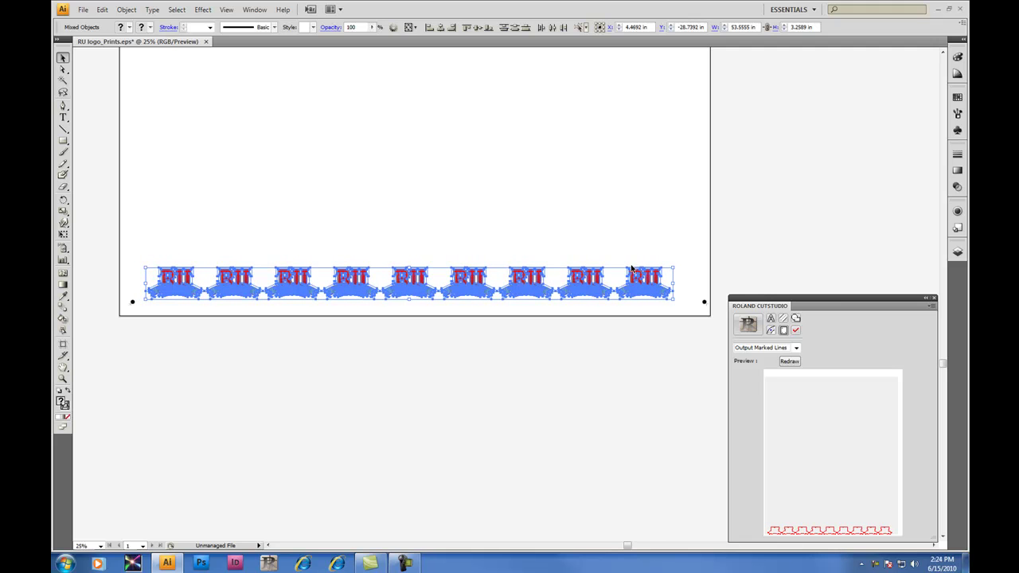
# - Duplicate the logo row upward with Ctrl+D until the artboard fills, then select the whole grid
pyautogui.click(480, 289)
pyautogui.moveTo(481, 289); pyautogui.dragTo(483, 253)
pyautogui.hotkey('ctrl', '-')
pyautogui.hotkey('ctrl', '-')
pyautogui.hotkey('ctrl', '-')
pyautogui.hotkey('ctrl', '-')
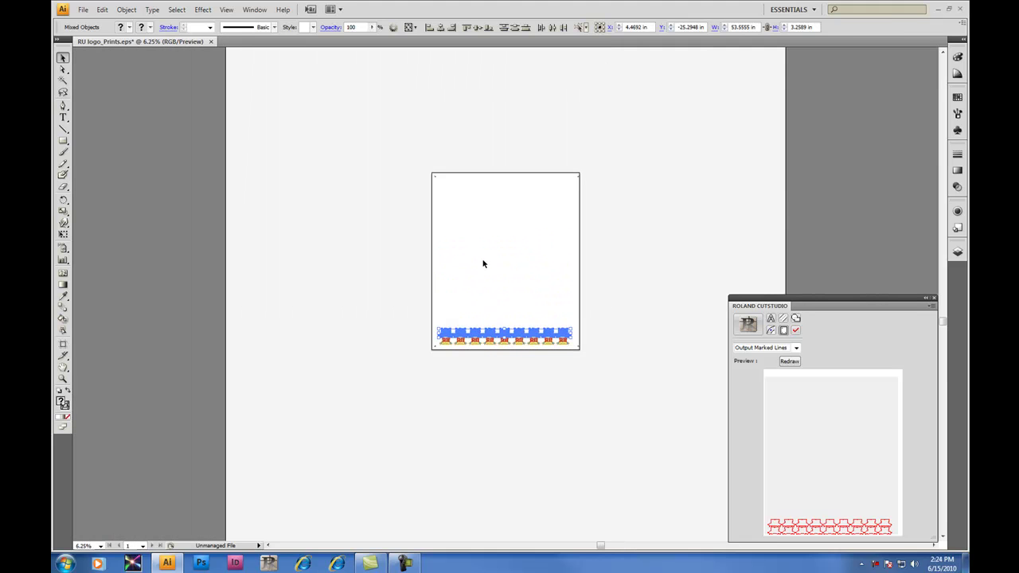
pyautogui.hotkey('ctrl', 'd')
pyautogui.hotkey('ctrl', 'd')
pyautogui.hotkey('ctrl', 'd')
pyautogui.hotkey('ctrl', 'd')
pyautogui.hotkey('ctrl', 'd')
pyautogui.hotkey('ctrl', 'd')
pyautogui.hotkey('ctrl', 'd')
pyautogui.hotkey('ctrl', 'd')
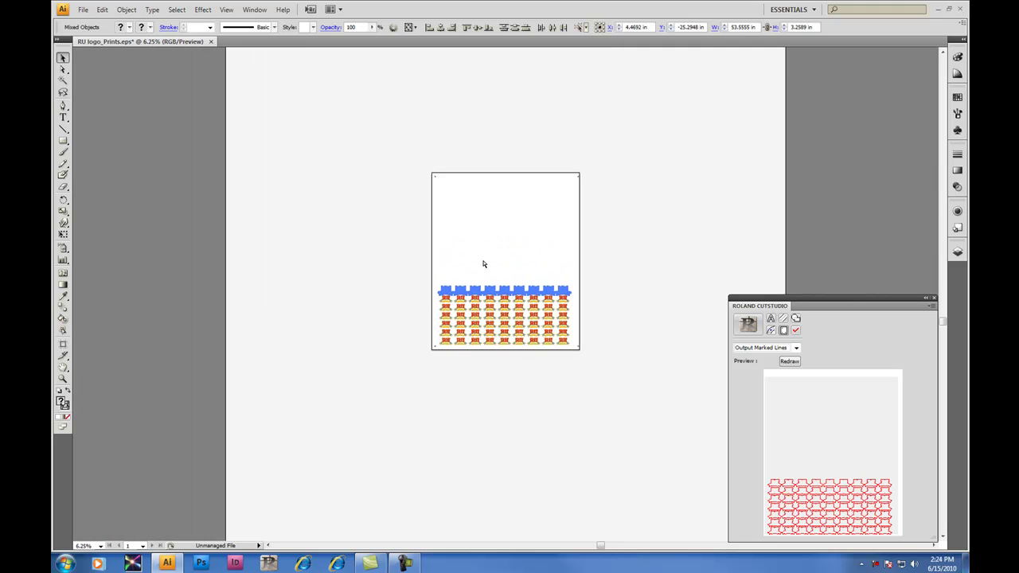
pyautogui.hotkey('ctrl', 'd')
pyautogui.hotkey('ctrl', 'd')
pyautogui.hotkey('ctrl', 'd')
pyautogui.hotkey('ctrl', 'd')
pyautogui.hotkey('ctrl', 'd')
pyautogui.hotkey('ctrl', 'd')
pyautogui.hotkey('ctrl', 'd')
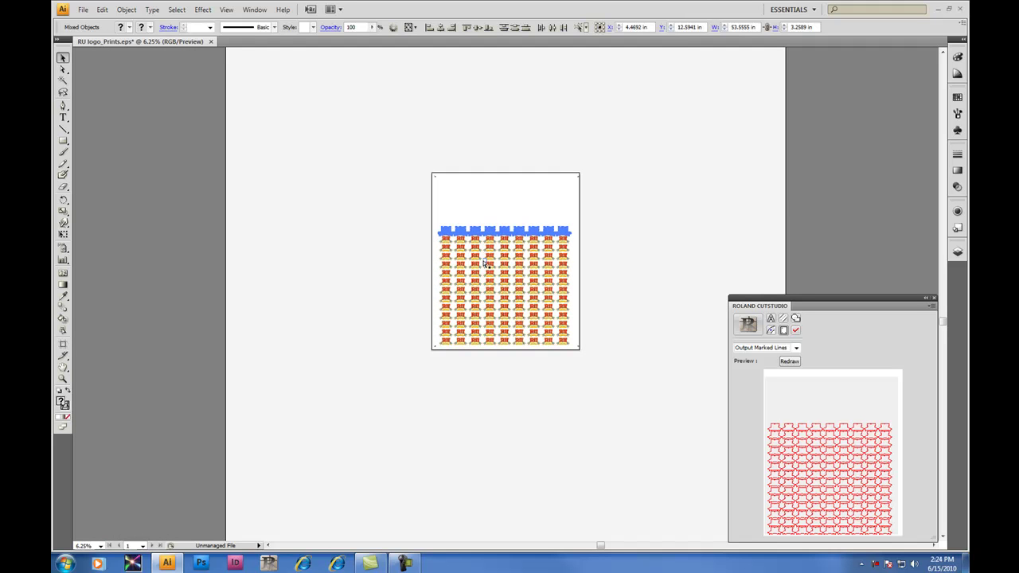
pyautogui.hotkey('ctrl', 'd')
pyautogui.hotkey('ctrl', 'd')
pyautogui.hotkey('ctrl', 'd')
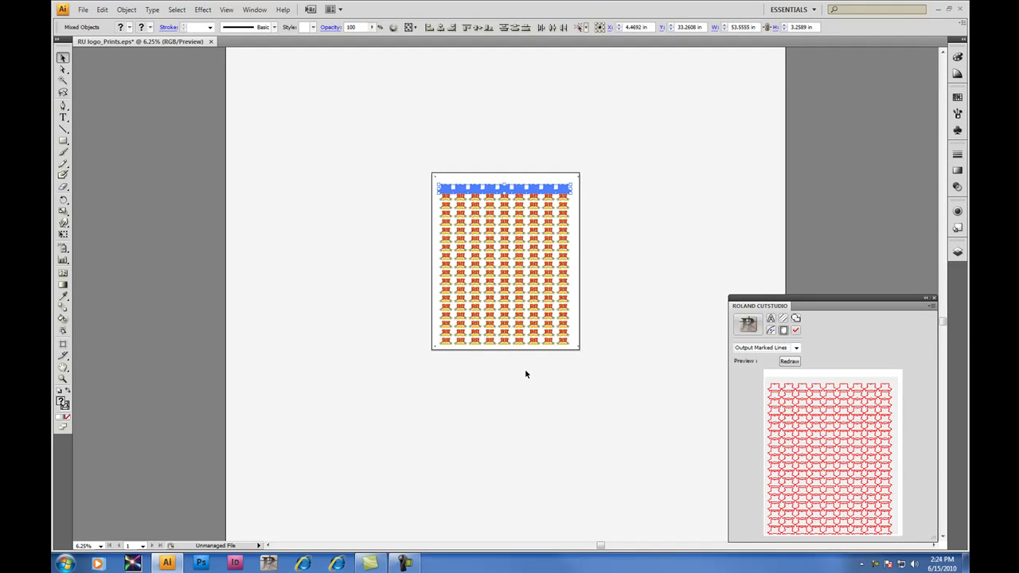
pyautogui.click(530, 375)
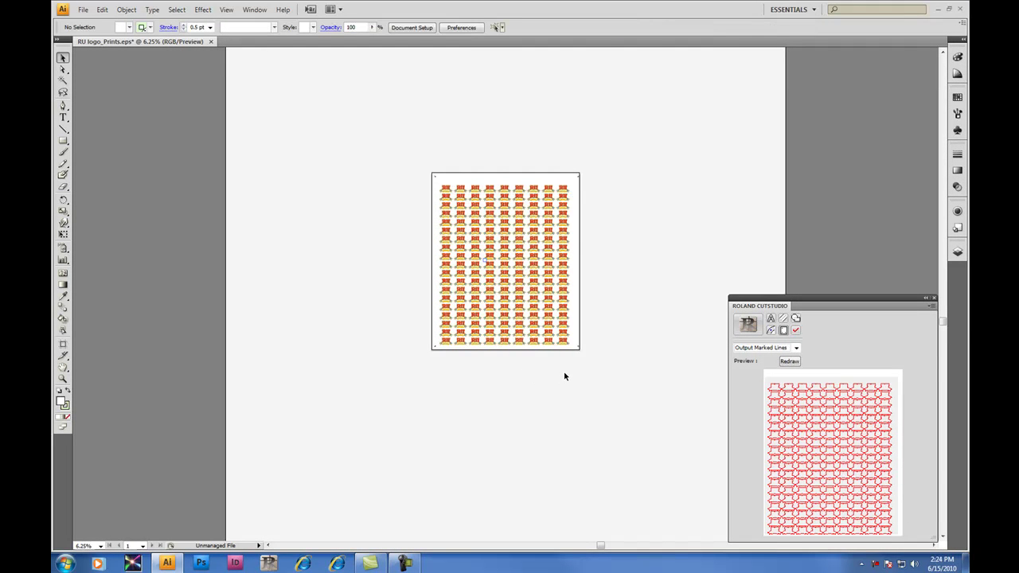
pyautogui.moveTo(566, 371); pyautogui.dragTo(441, 189)
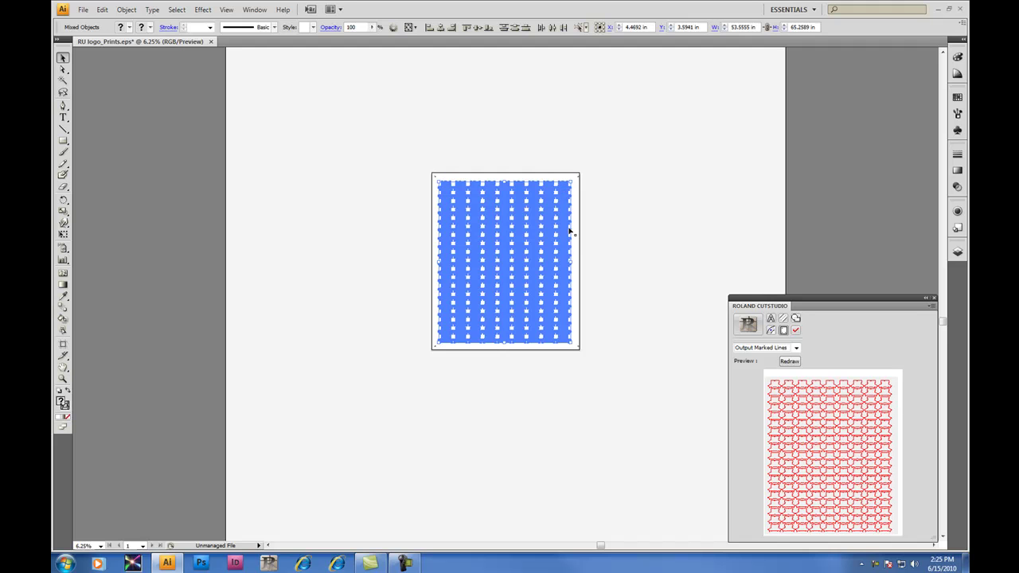
# - Redraw the CutStudio cut-path preview for the full logo grid and zoom in on the sheet
pyautogui.click(611, 373)
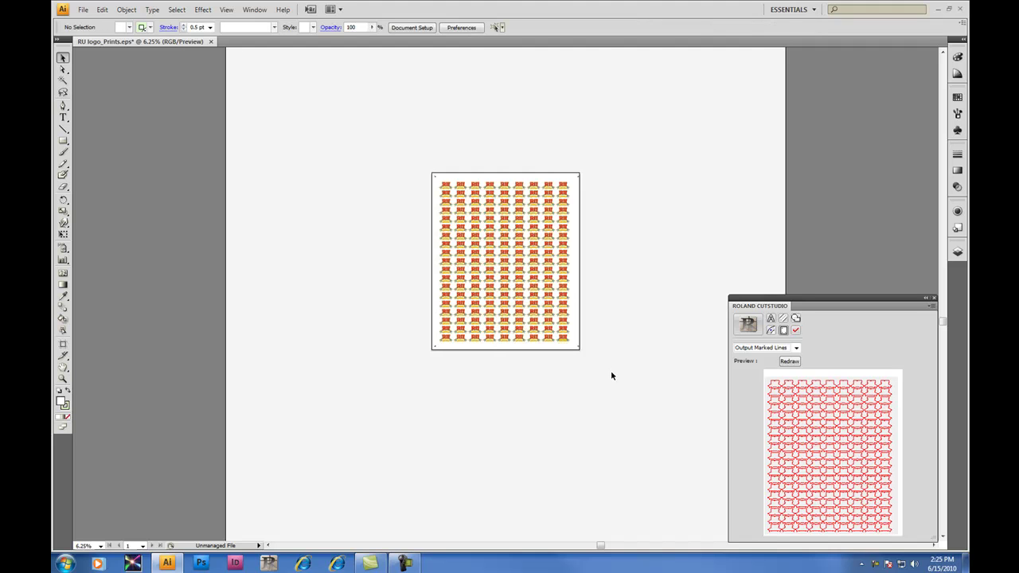
pyautogui.click(790, 362)
pyautogui.click(62, 379)
pyautogui.moveTo(421, 160); pyautogui.dragTo(594, 361)
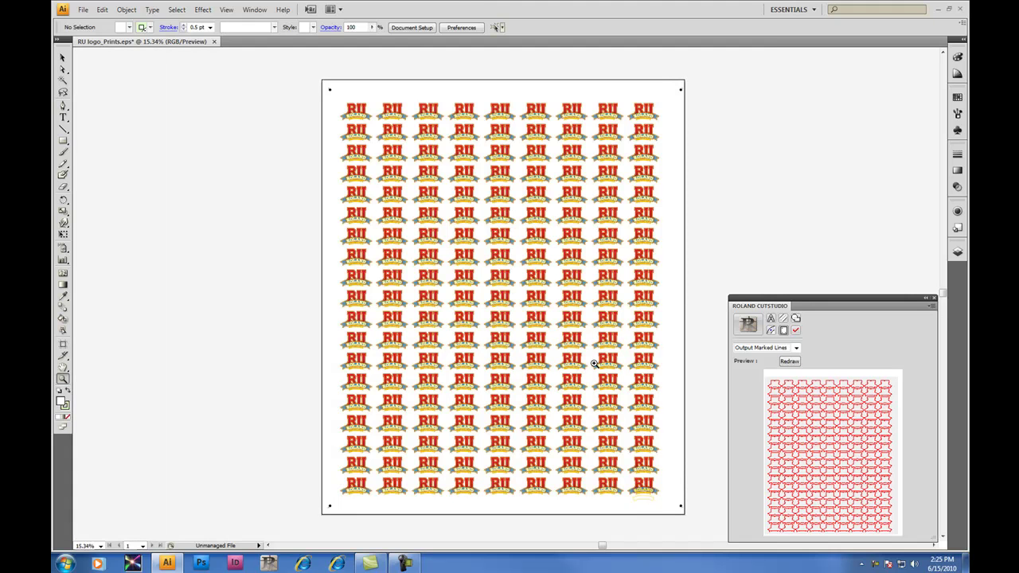
pyautogui.click(62, 58)
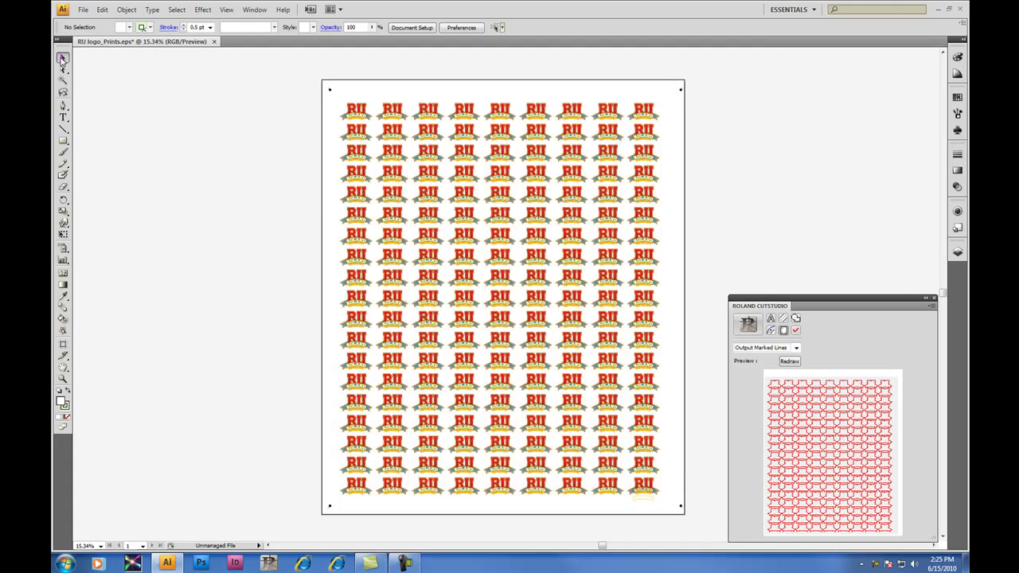
pyautogui.click(82, 10)
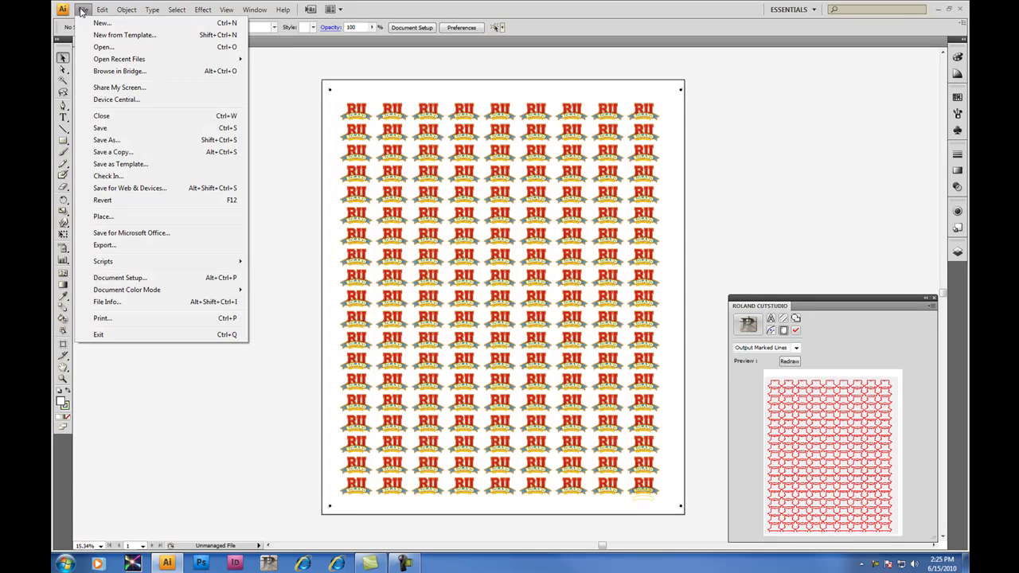
# - Save the document as 'RU logo_Decal_Sheet.eps' with the default EPS options
pyautogui.click(135, 141)
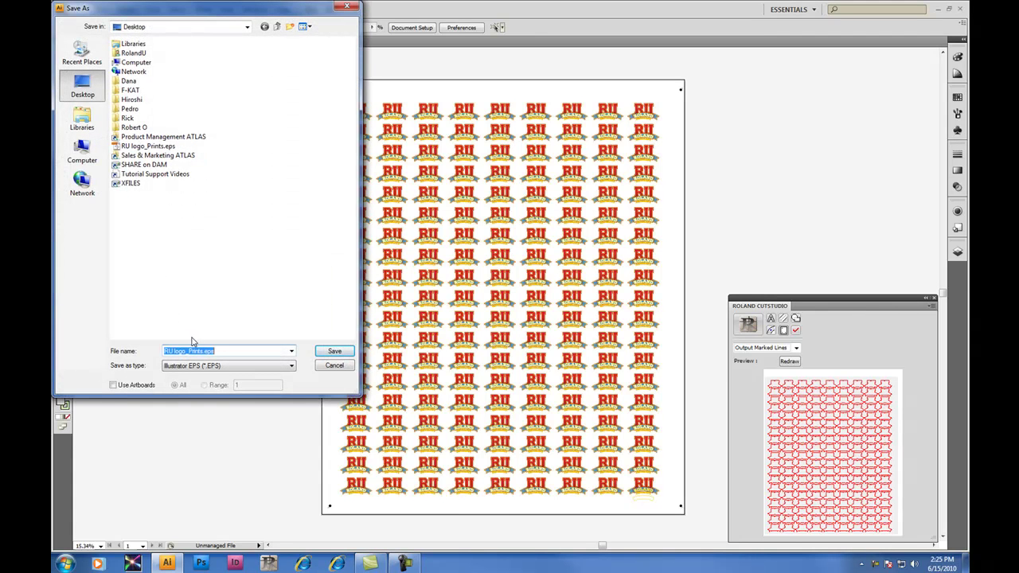
pyautogui.click(201, 365)
pyautogui.press('BackSpace')
pyautogui.press('BackSpace')
pyautogui.press('BackSpace')
pyautogui.press('BackSpace')
pyautogui.press('BackSpace')
pyautogui.press('BackSpace')
pyautogui.write('Decal_Sheet')
pyautogui.click(332, 352)
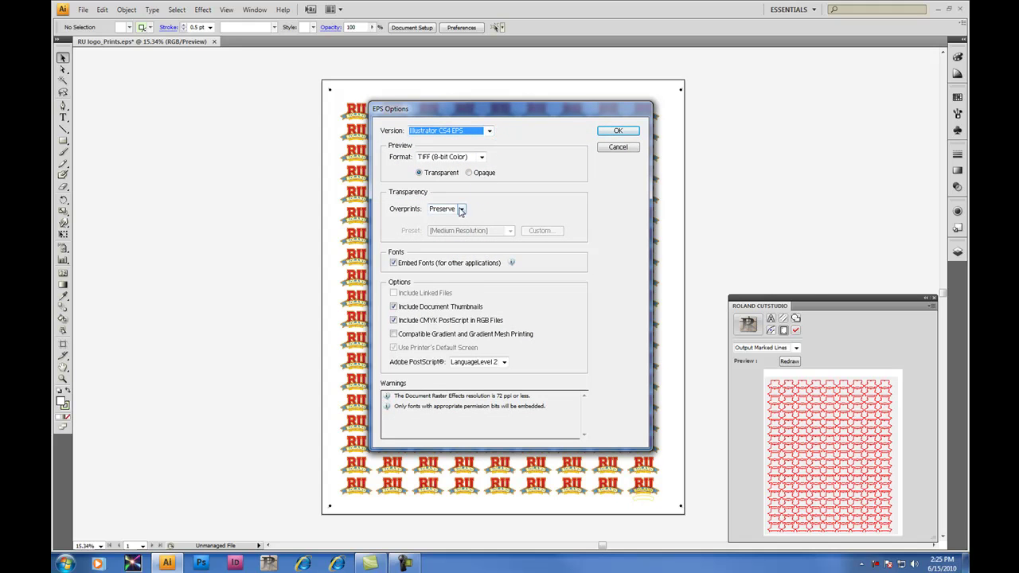
pyautogui.click(620, 133)
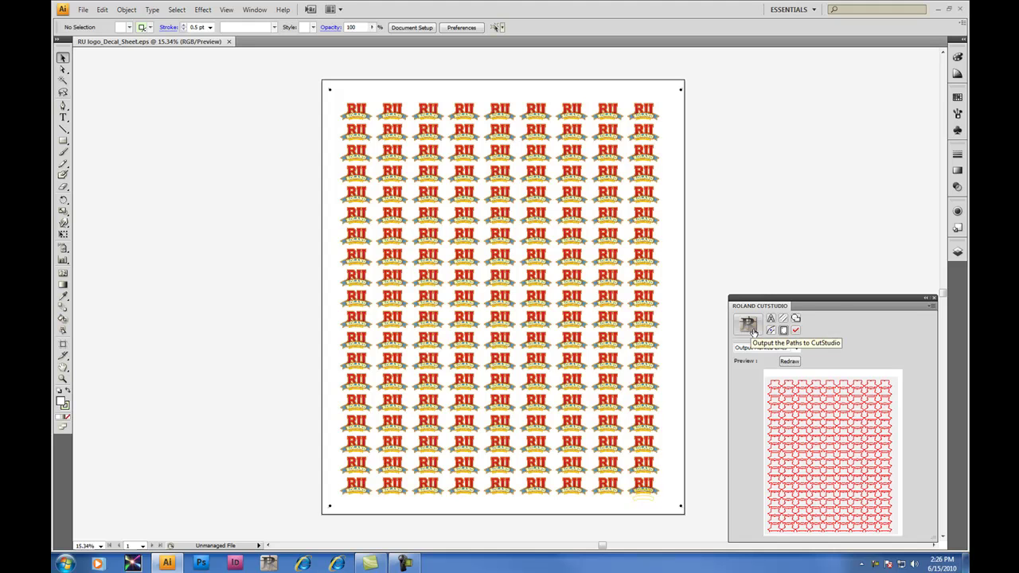
# - Output the logo cut paths to CutStudio and send the cutting job to the Roland GX-640
pyautogui.click(748, 325)
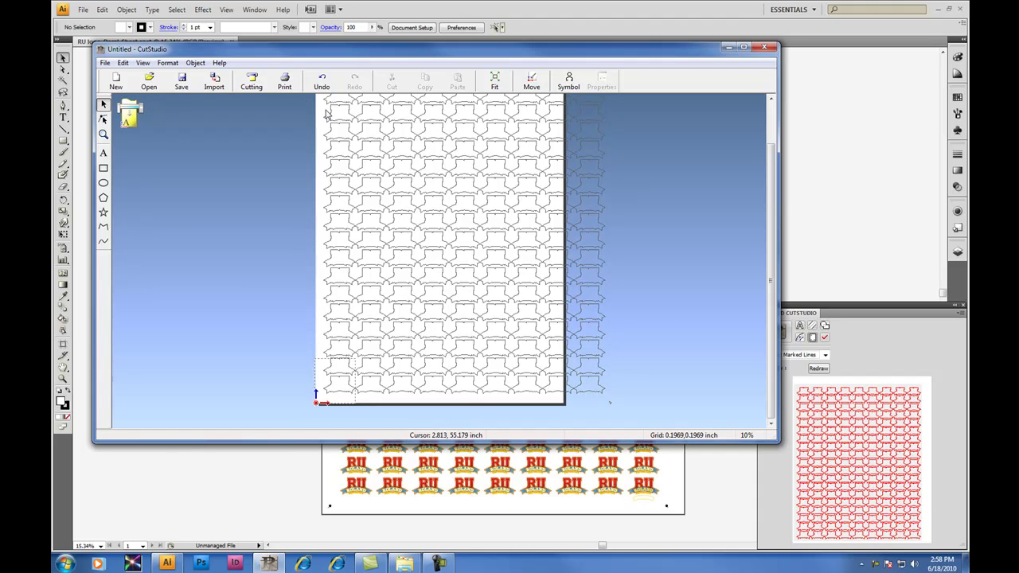
pyautogui.click(251, 79)
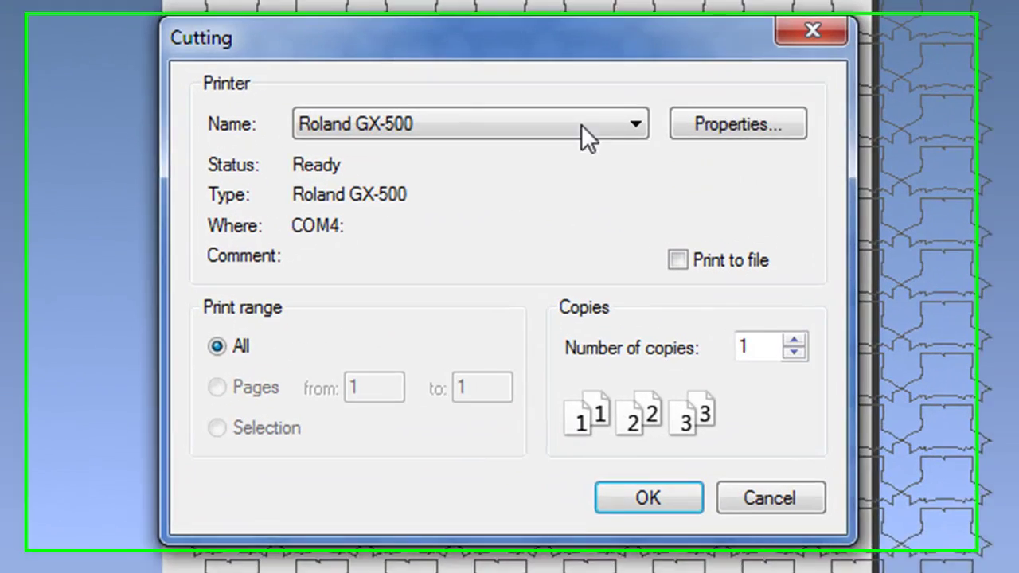
pyautogui.click(635, 124)
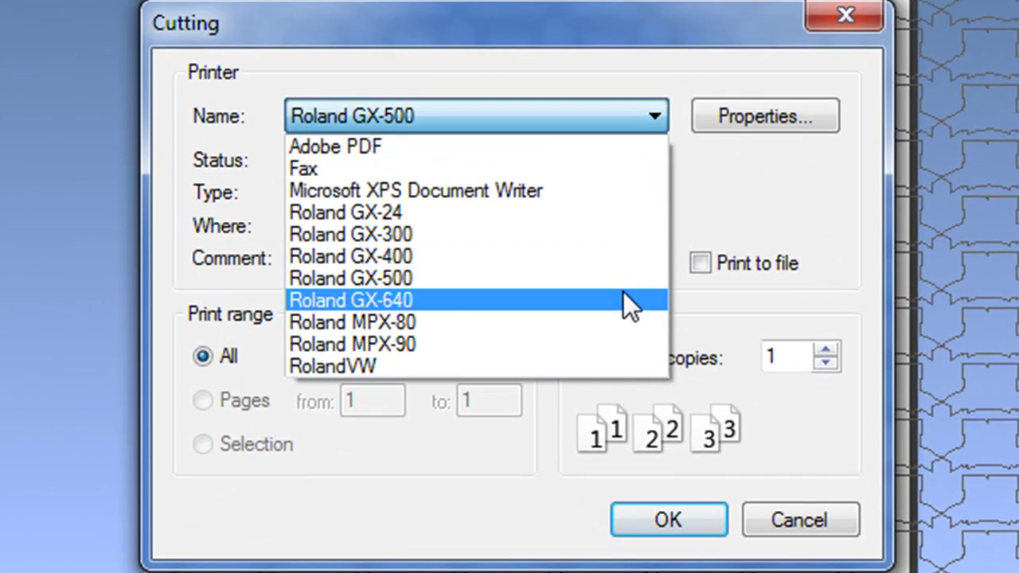
pyautogui.click(624, 296)
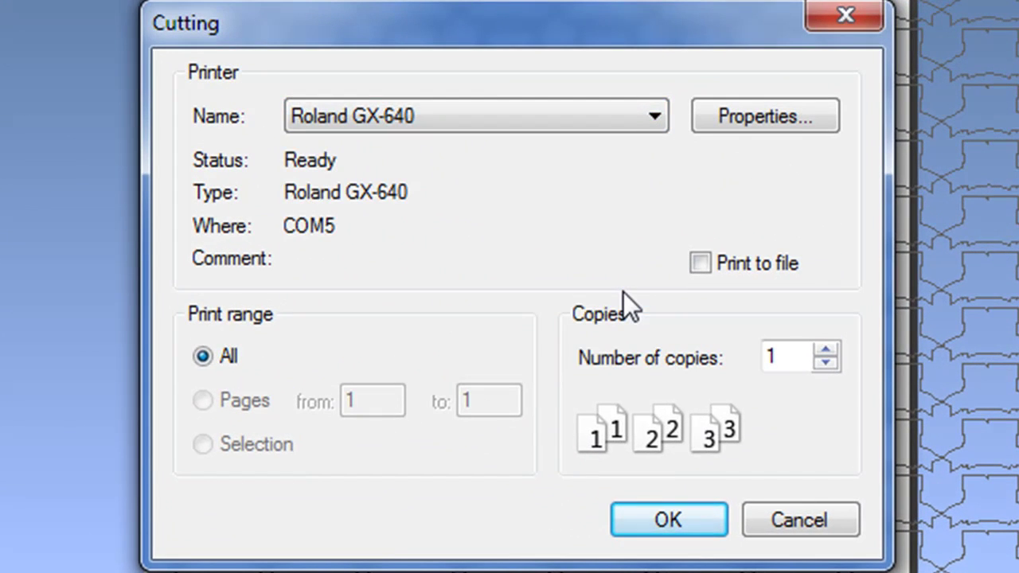
pyautogui.click(703, 518)
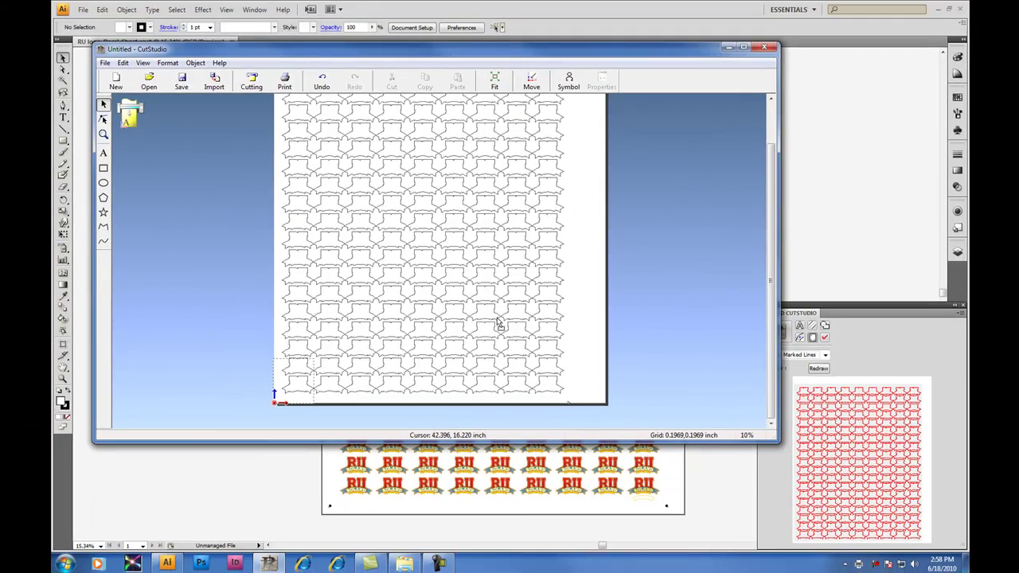